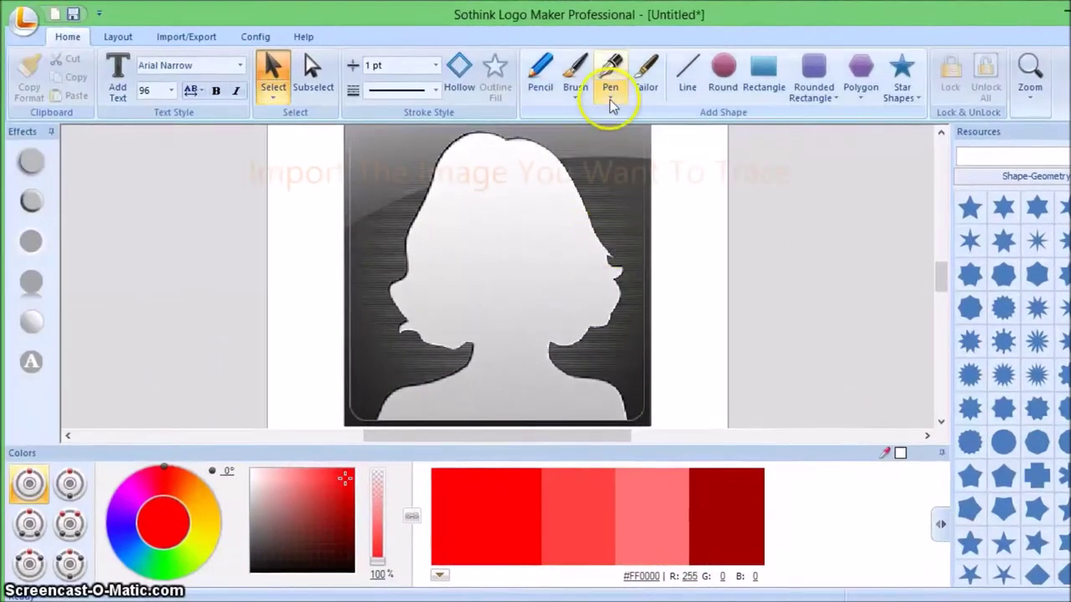
# Step: Select the Pen tool in the Add Shape group to trace the silhouette image
pyautogui.click(612, 73)
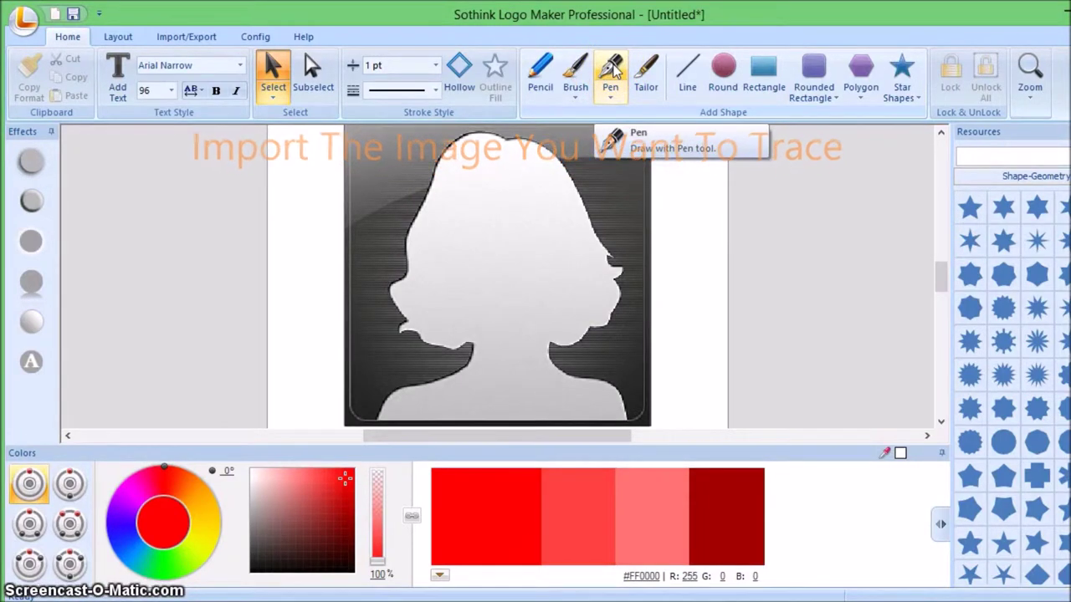
pyautogui.click(613, 71)
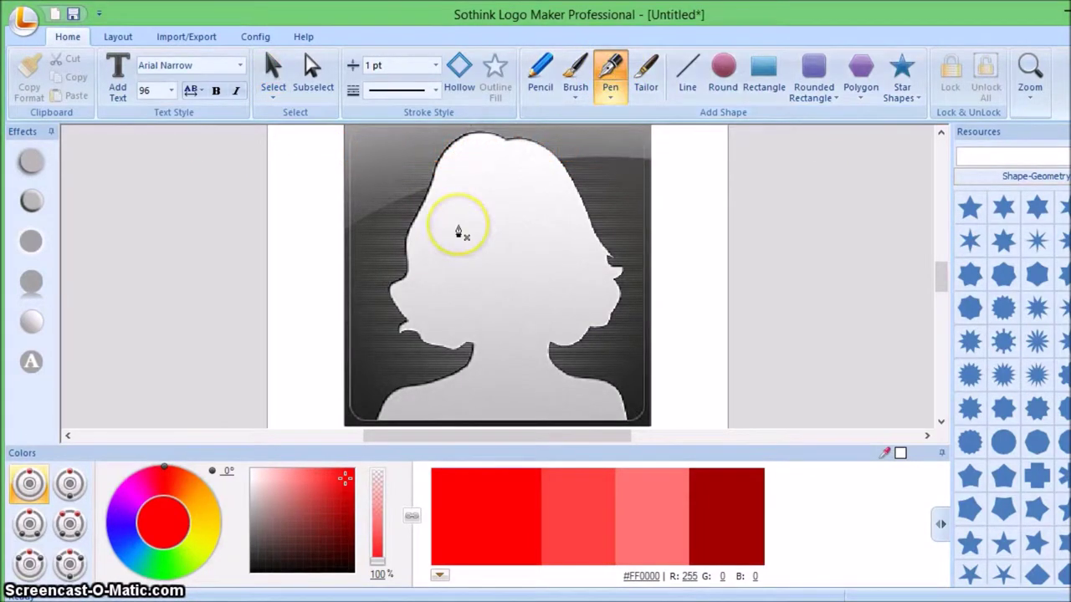
# Step: Place curved pen anchors up the left hair edge, over the head toward the right ear
pyautogui.click(407, 270)
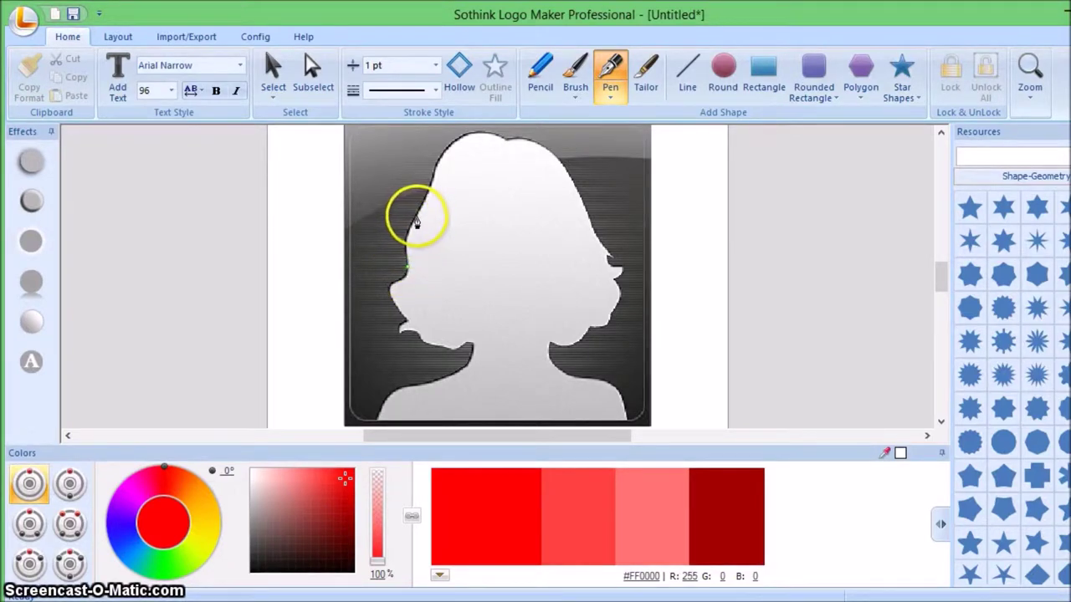
pyautogui.moveTo(415, 223); pyautogui.dragTo(432, 205)
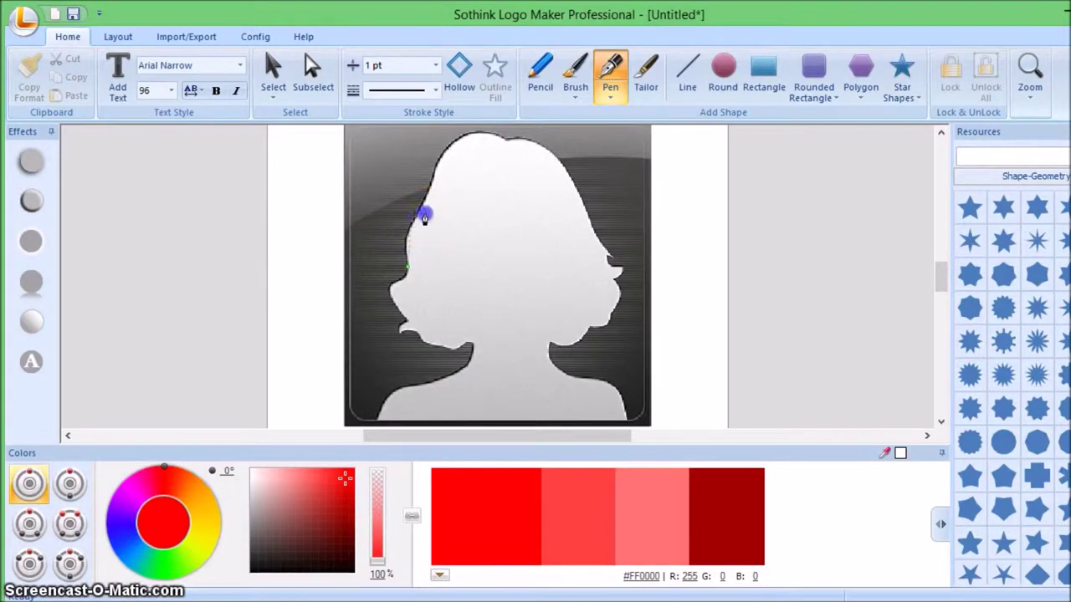
pyautogui.moveTo(432, 206); pyautogui.dragTo(430, 204)
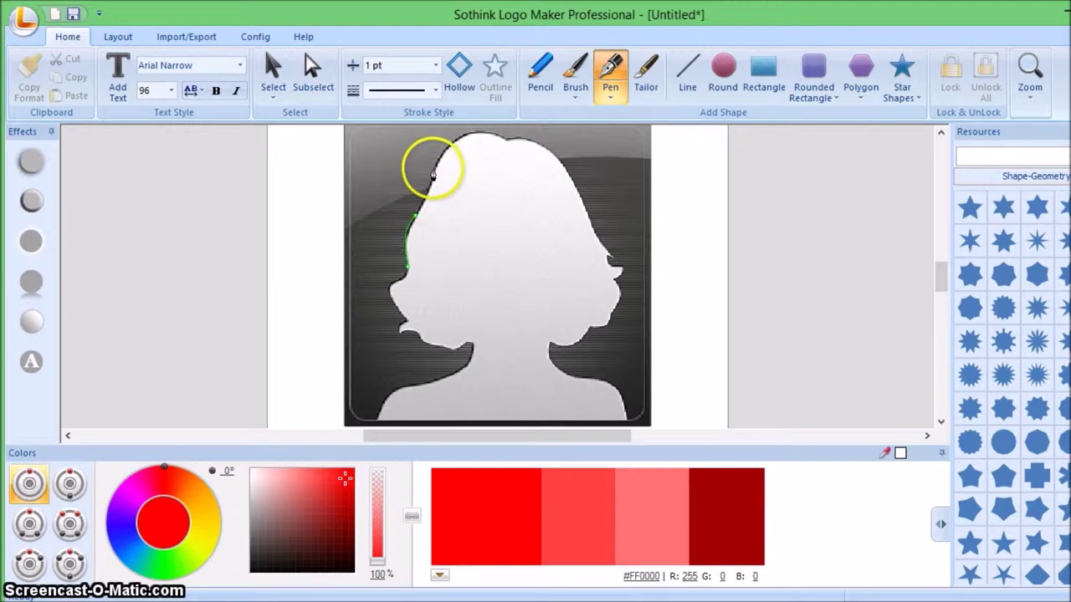
pyautogui.click(433, 161)
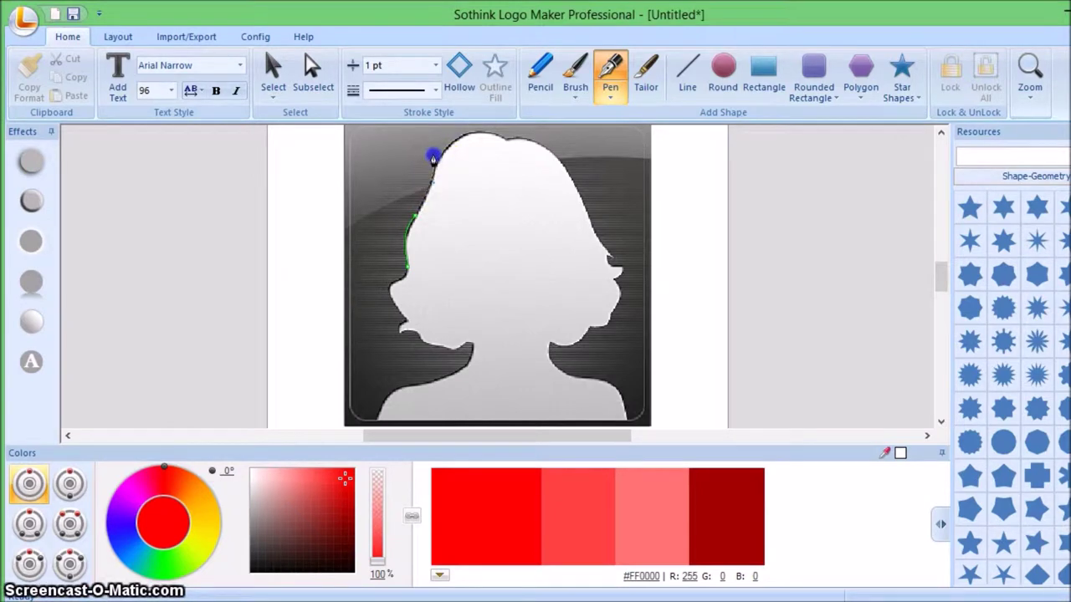
pyautogui.click(465, 139)
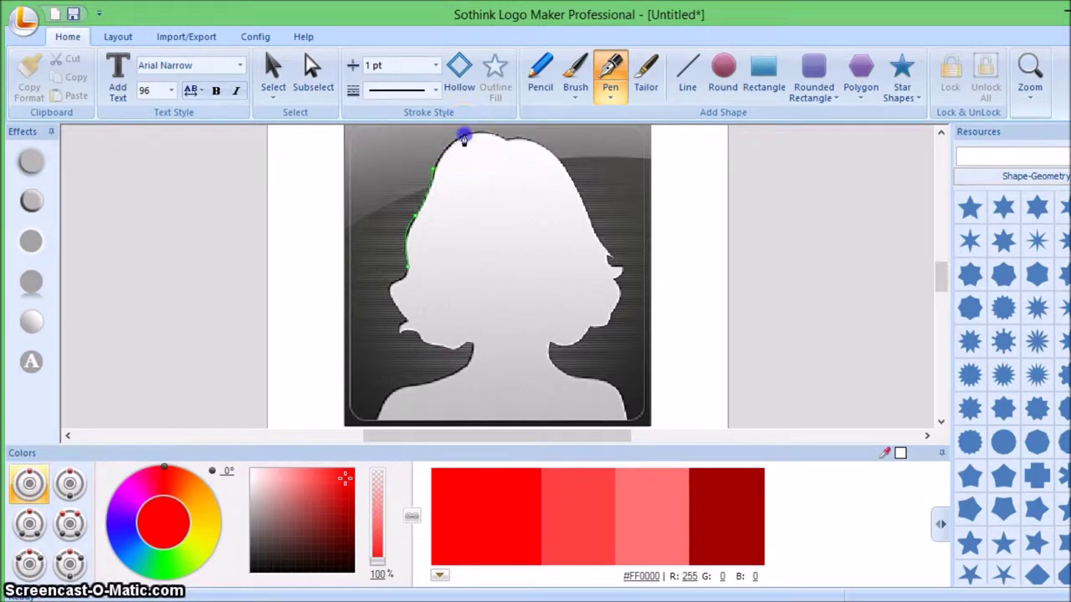
pyautogui.moveTo(475, 137); pyautogui.dragTo(488, 125)
pyautogui.moveTo(504, 144); pyautogui.dragTo(533, 151)
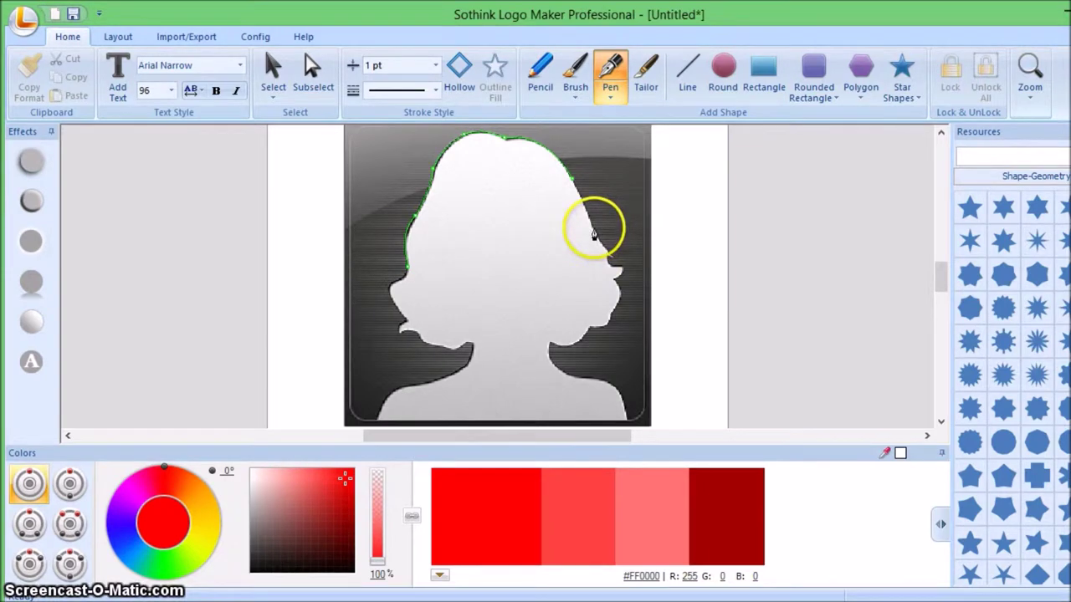
pyautogui.click(601, 251)
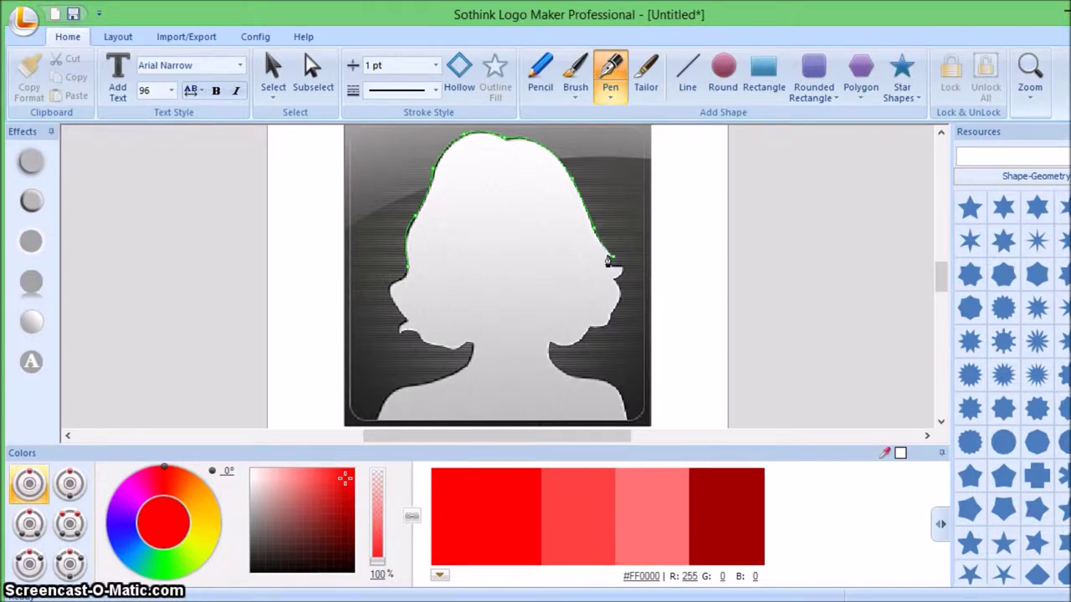
# Step: Continue the pen path down the right hair edge, around the ear curl to below the ear
pyautogui.click(612, 272)
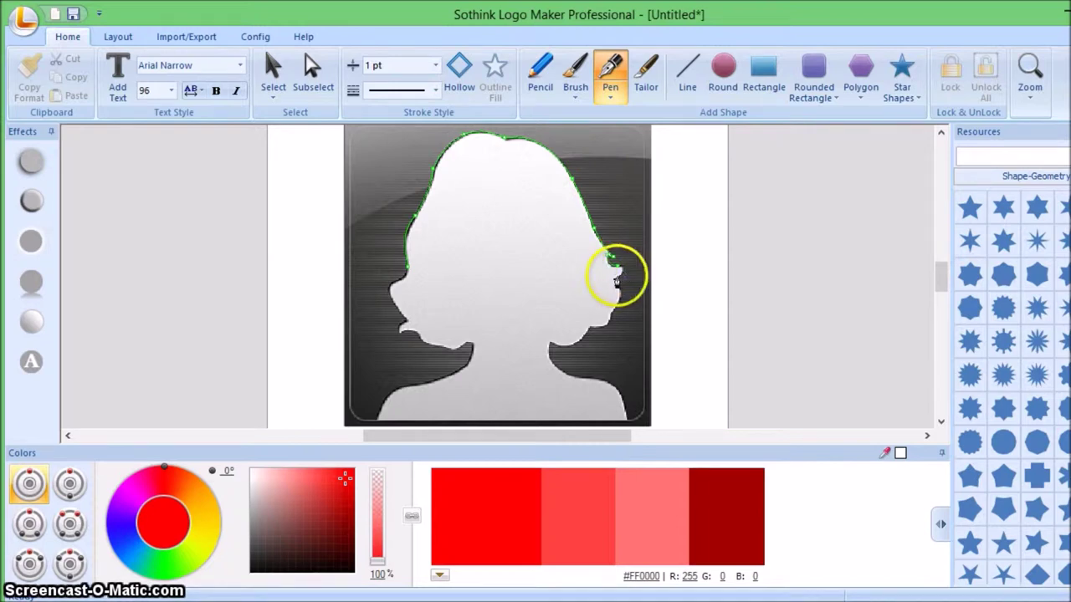
pyautogui.click(615, 278)
pyautogui.click(612, 280)
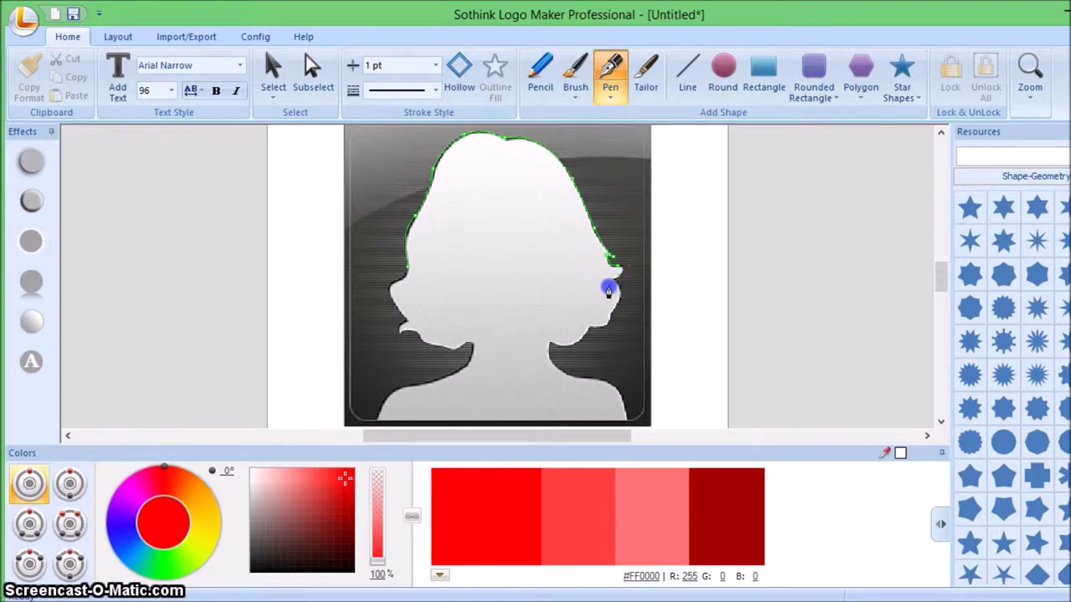
pyautogui.click(611, 283)
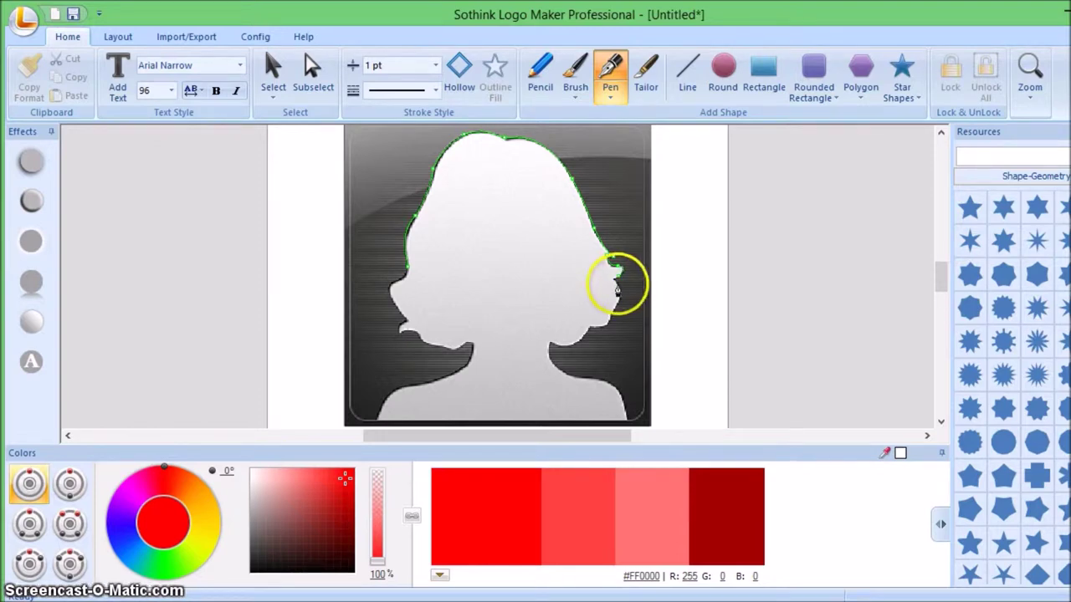
pyautogui.click(612, 283)
pyautogui.moveTo(617, 289); pyautogui.dragTo(614, 314)
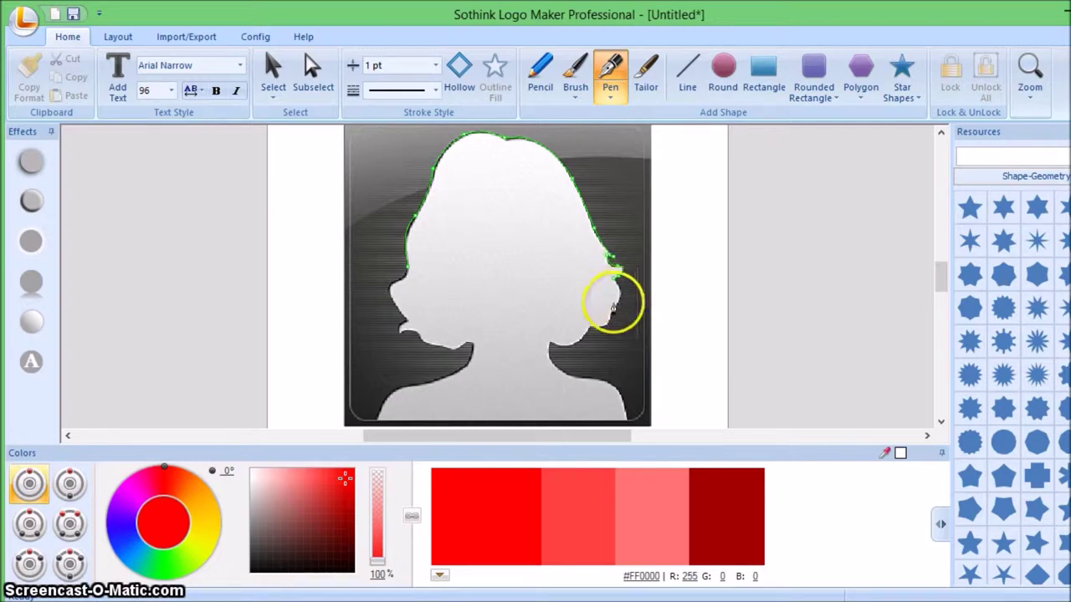
pyautogui.moveTo(614, 313); pyautogui.dragTo(612, 308)
pyautogui.click(597, 324)
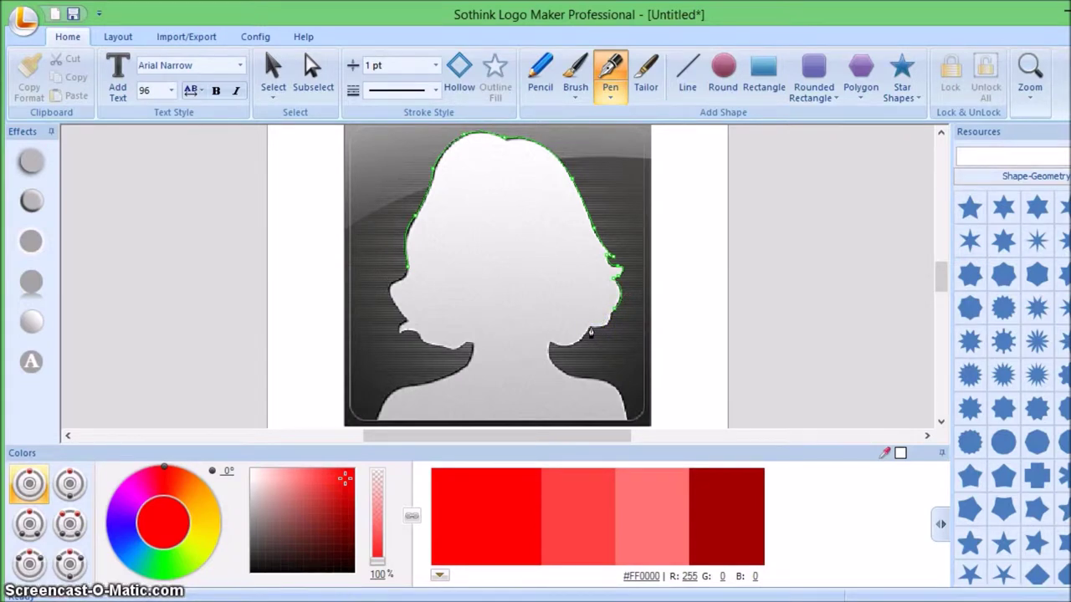
pyautogui.click(586, 326)
# Step: Curve the path along the right neck and shoulder to the bottom-right corner
pyautogui.click(566, 328)
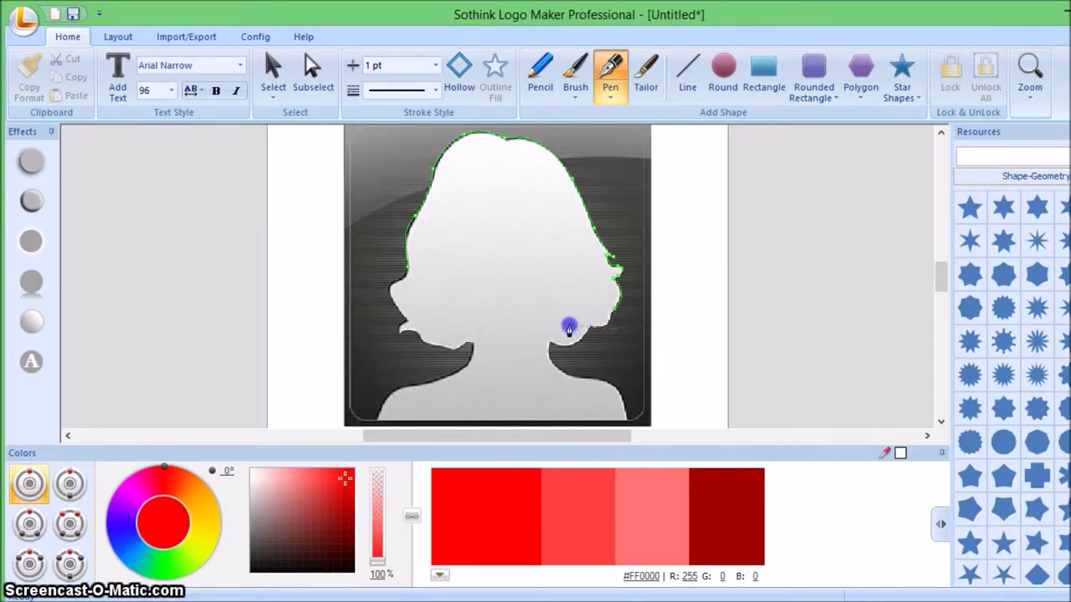
pyautogui.moveTo(574, 333); pyautogui.dragTo(547, 347)
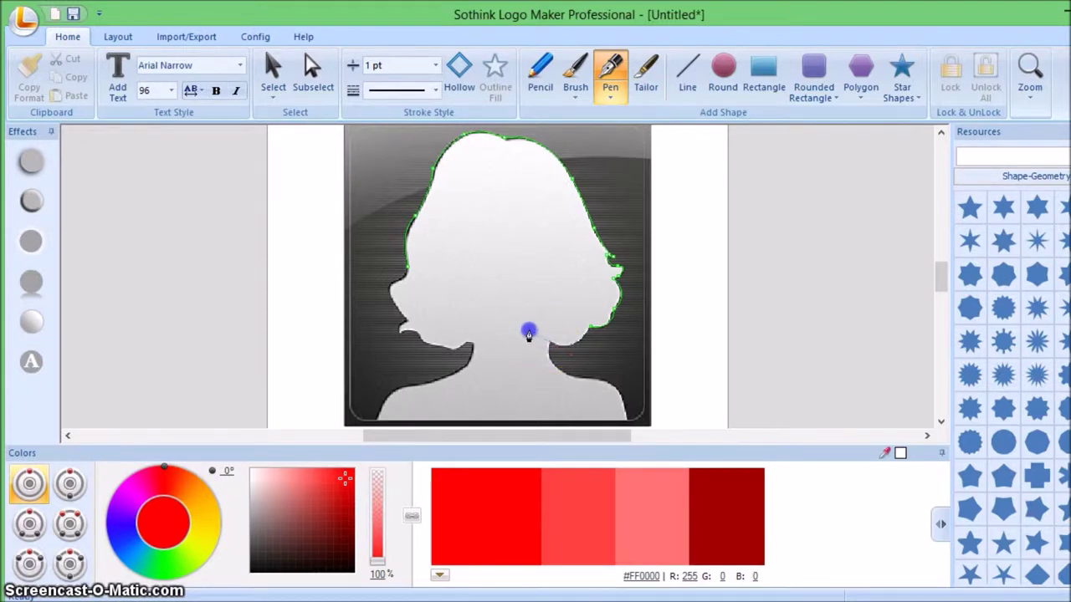
pyautogui.moveTo(543, 349); pyautogui.dragTo(596, 385)
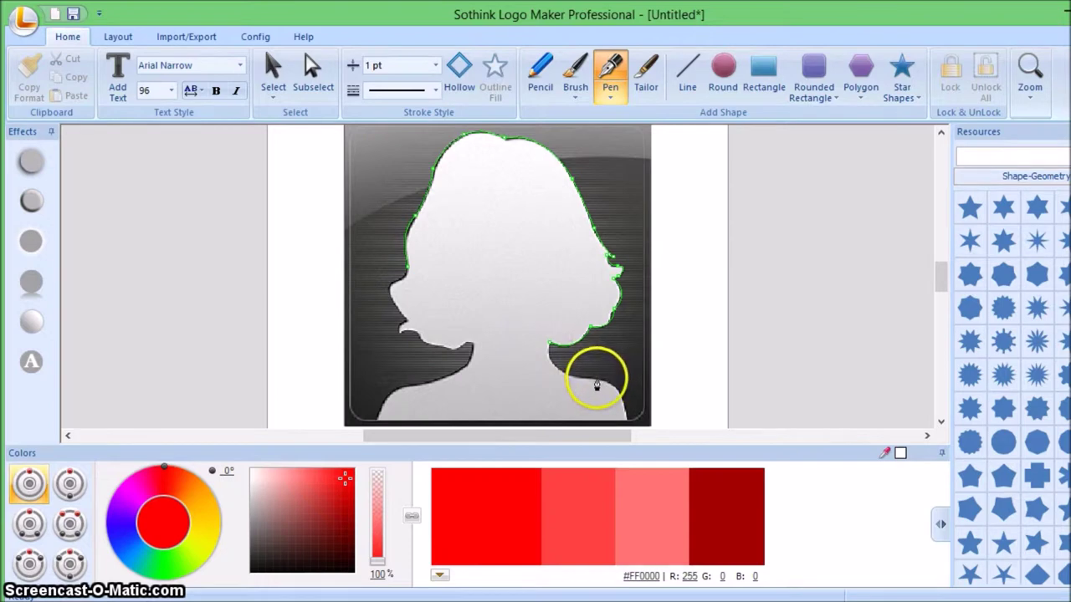
pyautogui.moveTo(596, 384); pyautogui.dragTo(604, 383)
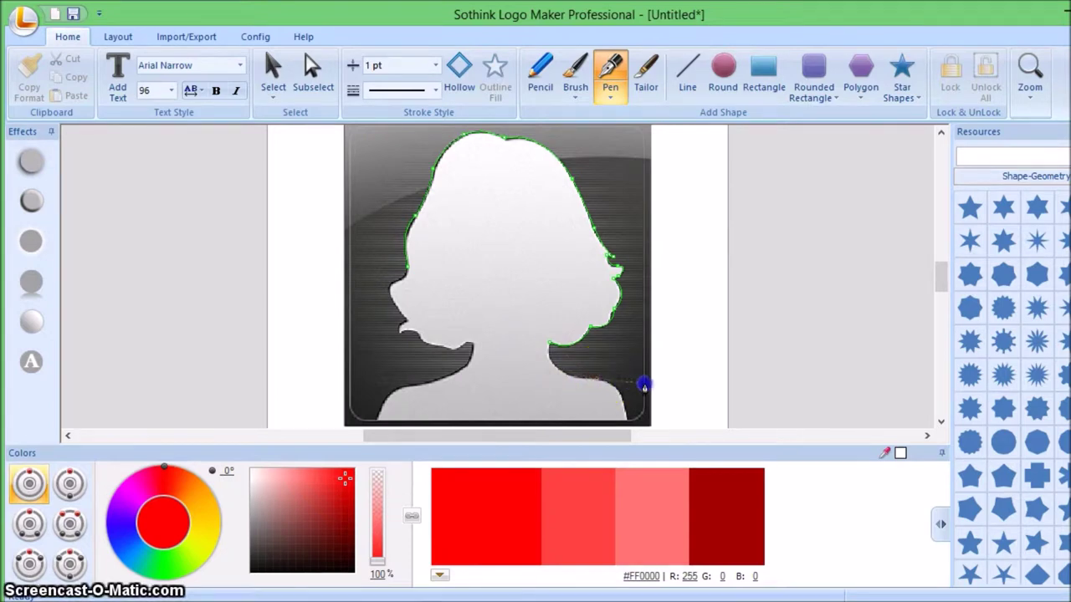
pyautogui.moveTo(631, 419); pyautogui.dragTo(622, 412)
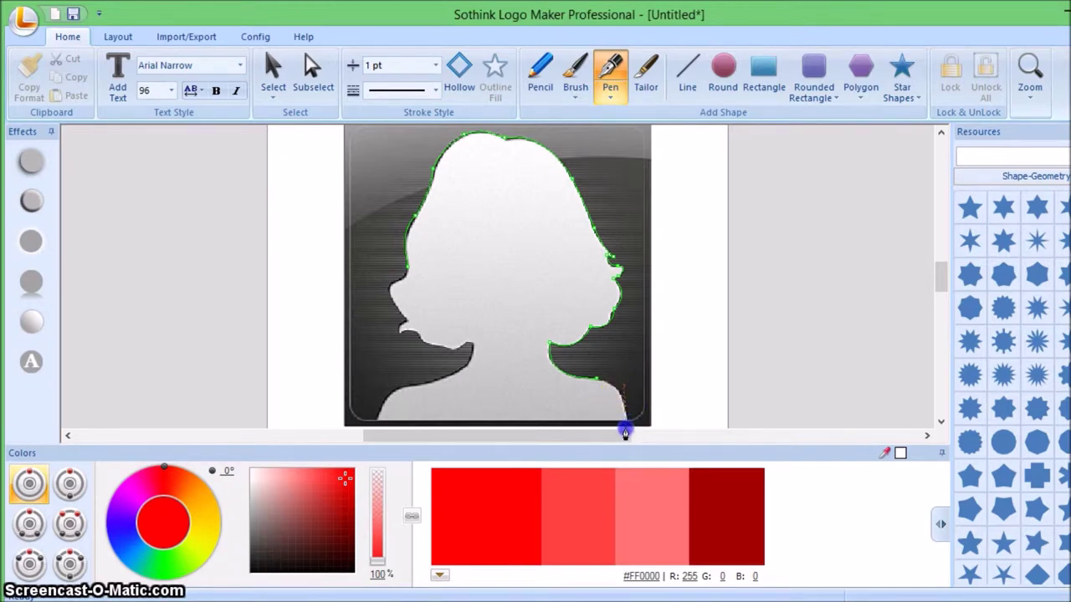
# Step: Run the path across the bottom edge, around the left shoulder and up to the chin
pyautogui.click(626, 427)
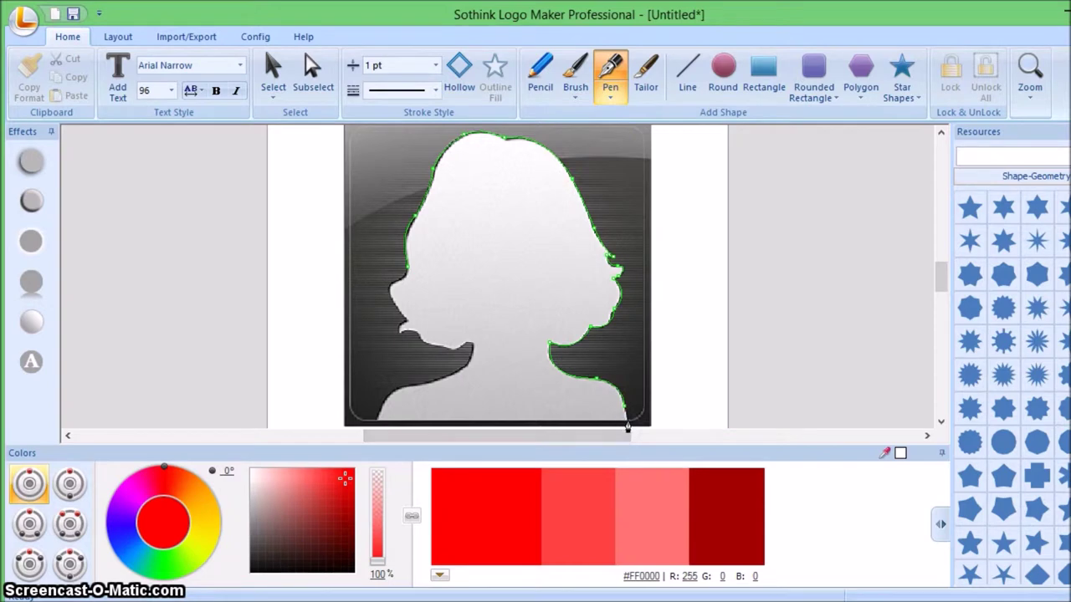
pyautogui.moveTo(497, 422); pyautogui.dragTo(375, 424)
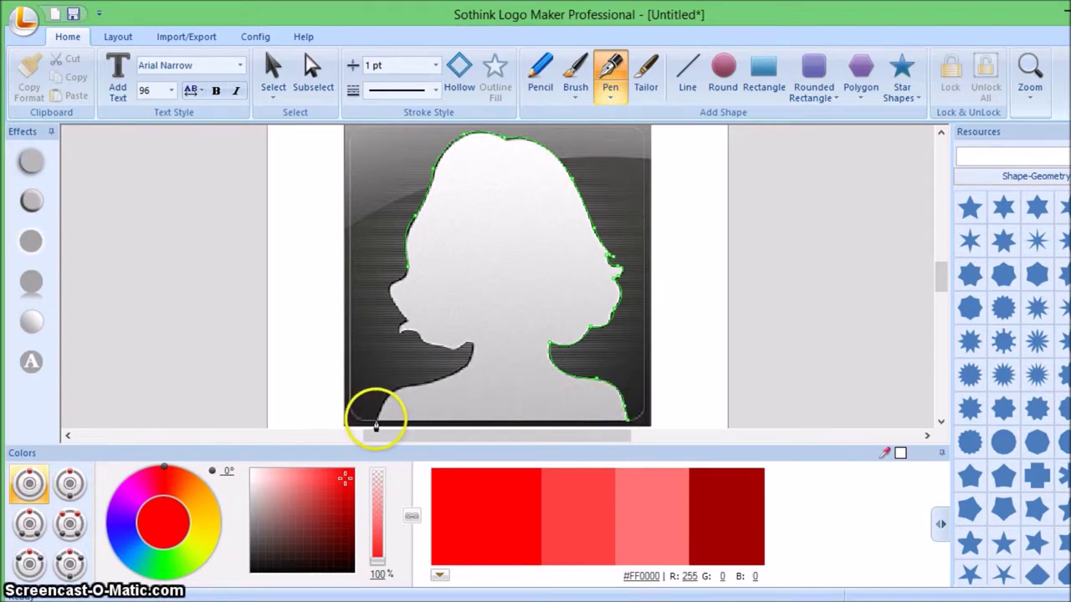
pyautogui.moveTo(453, 375); pyautogui.dragTo(451, 375)
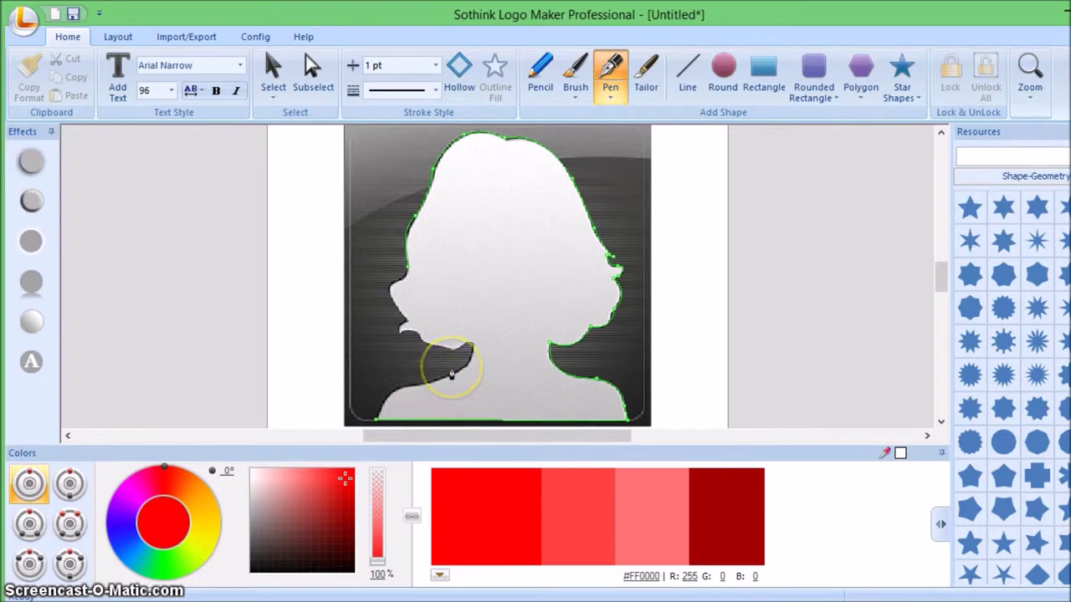
pyautogui.moveTo(443, 377)
pyautogui.mouseDown()
pyautogui.moveTo(425, 390)
pyautogui.moveTo(444, 392)
pyautogui.mouseUp()
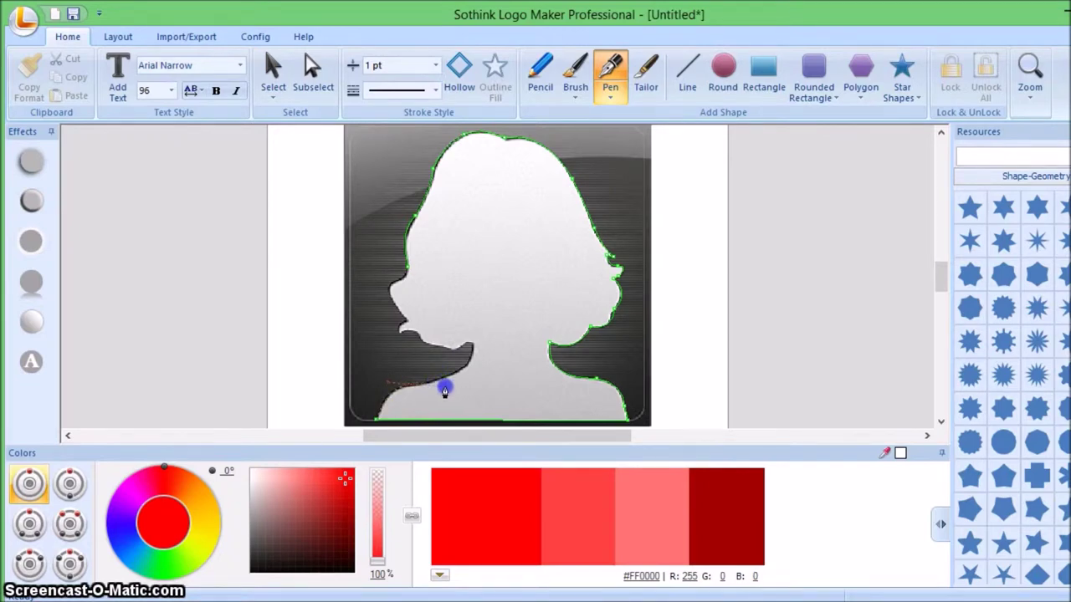
pyautogui.moveTo(472, 353)
pyautogui.mouseDown()
pyautogui.moveTo(459, 376)
pyautogui.moveTo(479, 364)
pyautogui.mouseUp()
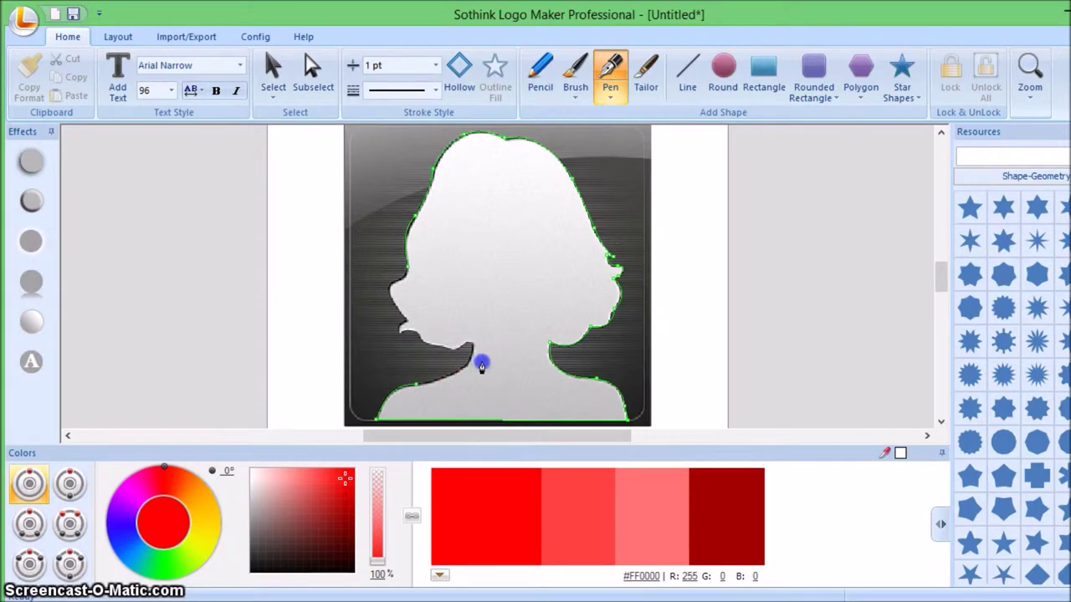
pyautogui.click(471, 343)
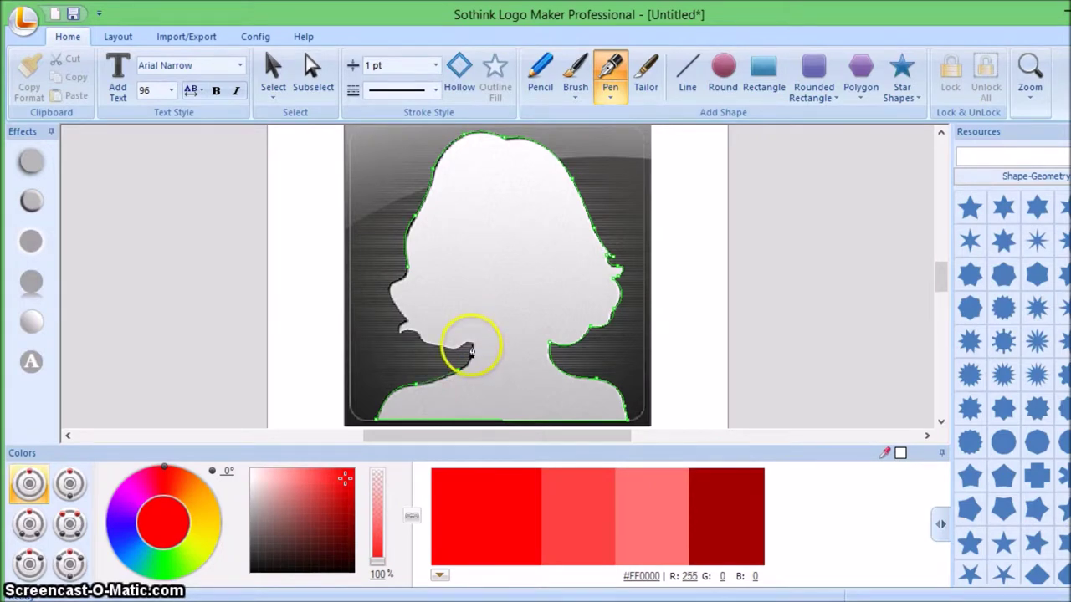
# Step: Adjust the outline curve at the neck below the chin
pyautogui.click(473, 345)
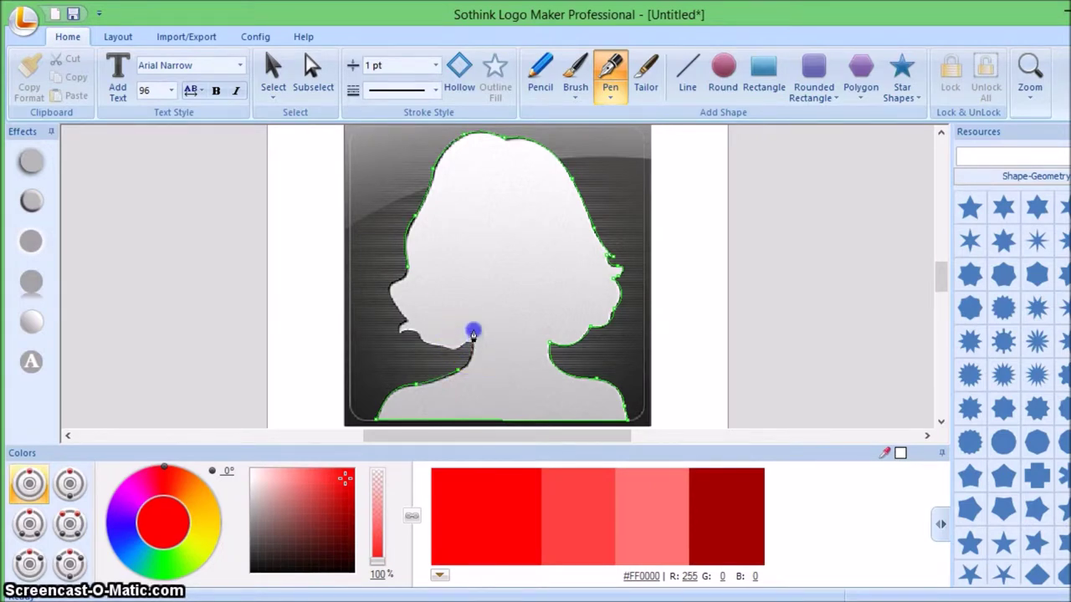
pyautogui.moveTo(472, 331); pyautogui.dragTo(472, 327)
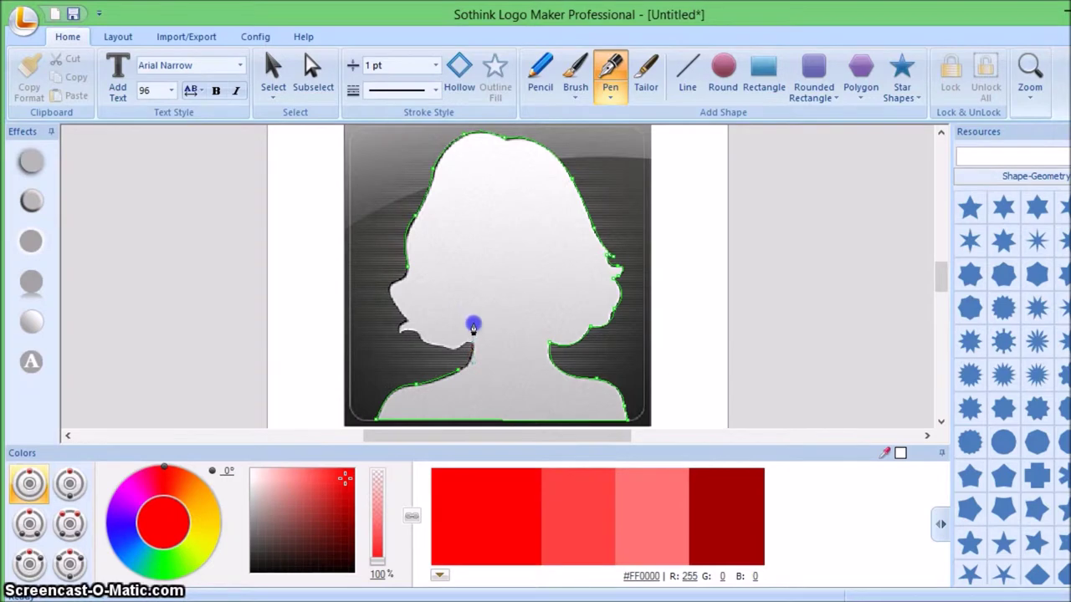
pyautogui.moveTo(472, 325); pyautogui.dragTo(472, 322)
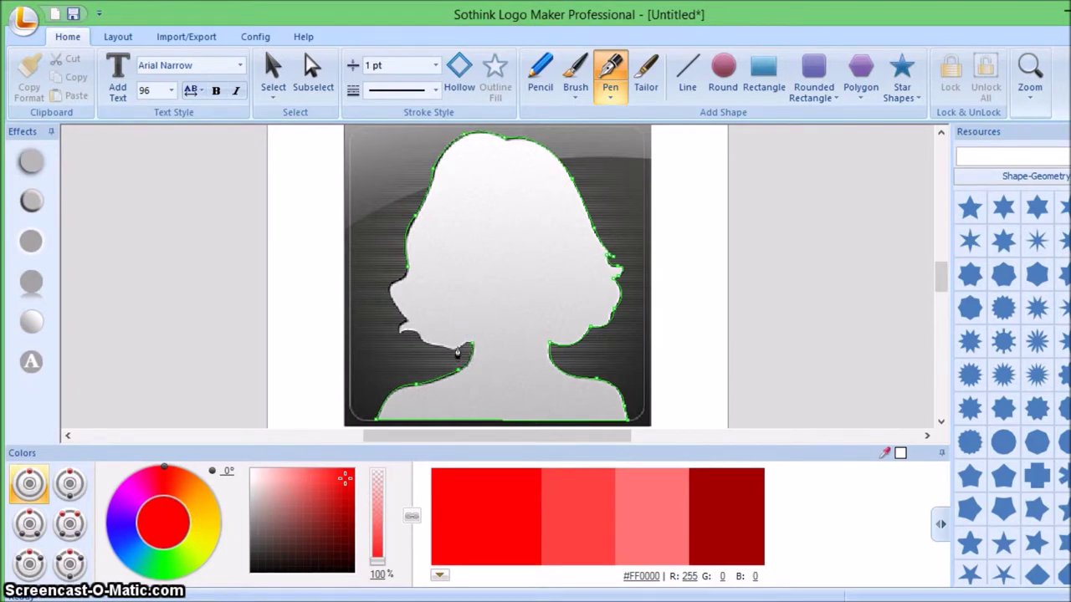
pyautogui.moveTo(460, 351); pyautogui.dragTo(449, 355)
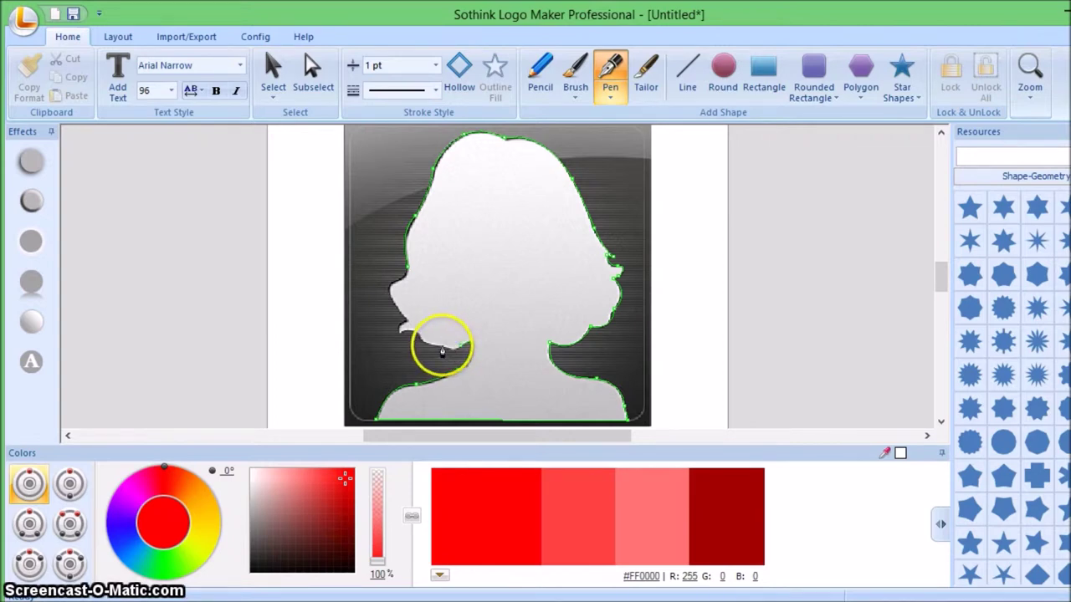
# Step: Add and bend anchors so the outline follows the chin notch
pyautogui.click(441, 350)
pyautogui.moveTo(441, 350); pyautogui.dragTo(427, 343)
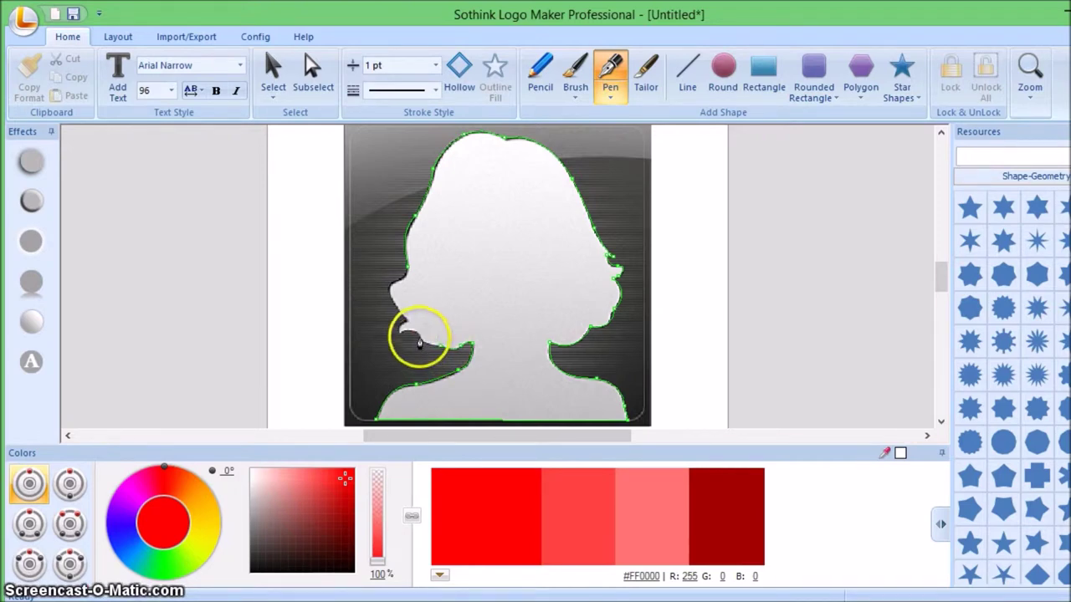
pyautogui.moveTo(416, 336); pyautogui.dragTo(416, 326)
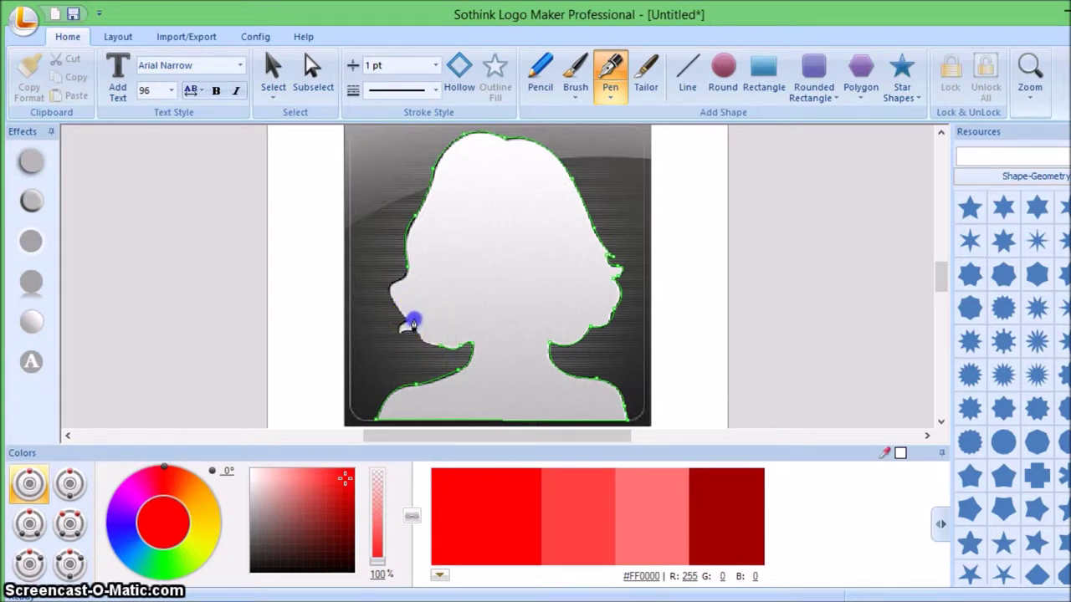
pyautogui.moveTo(413, 322); pyautogui.dragTo(400, 336)
pyautogui.moveTo(400, 338); pyautogui.dragTo(405, 323)
pyautogui.moveTo(419, 319); pyautogui.dragTo(419, 318)
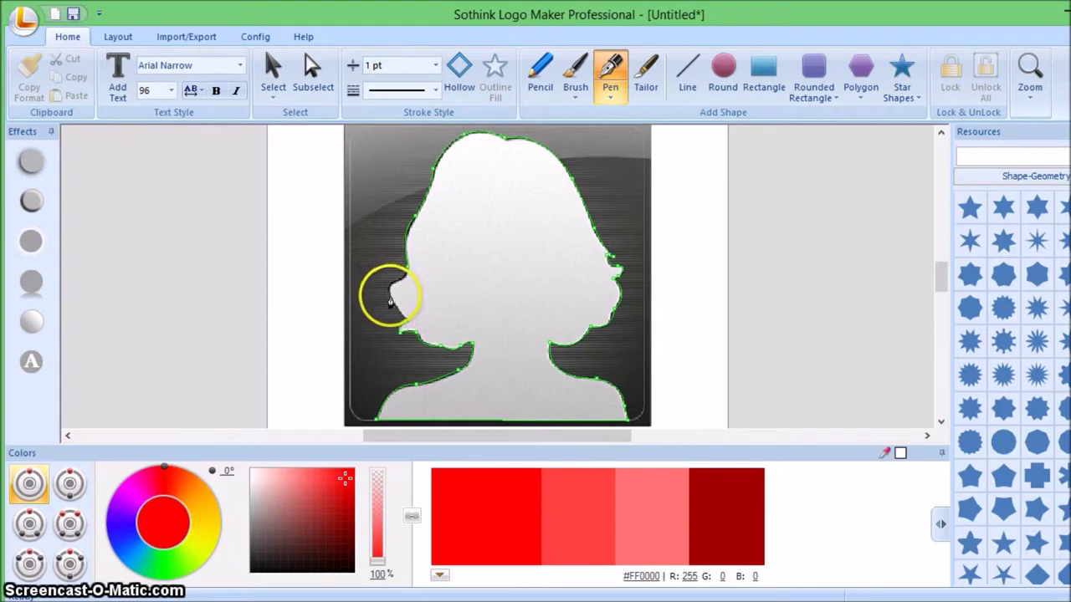
# Step: Curve the face outline up around the nose to close the profile
pyautogui.moveTo(390, 302); pyautogui.dragTo(382, 284)
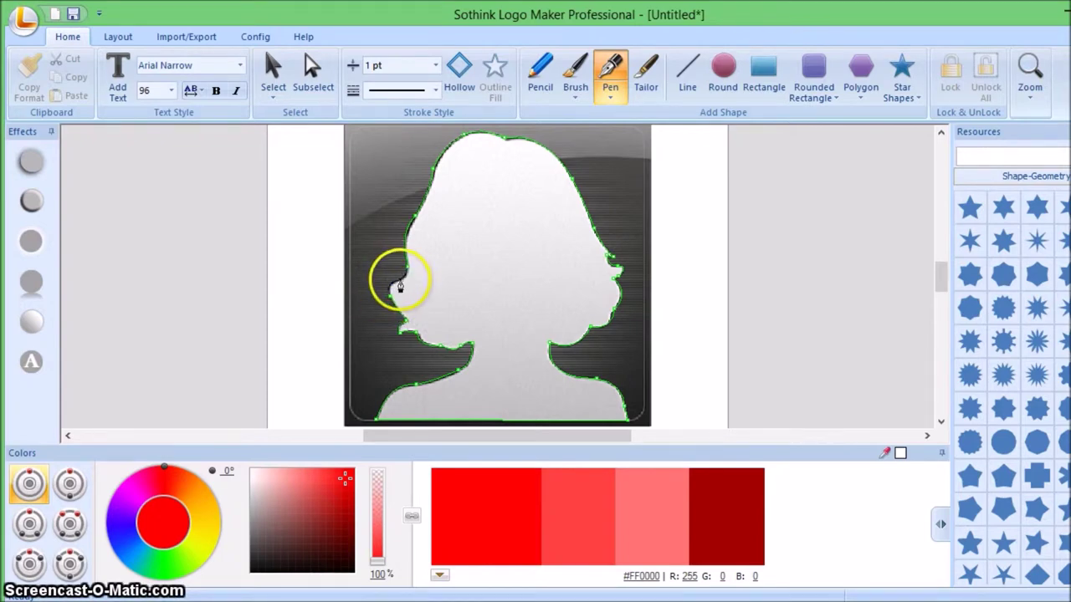
pyautogui.click(403, 285)
pyautogui.moveTo(411, 281); pyautogui.dragTo(410, 277)
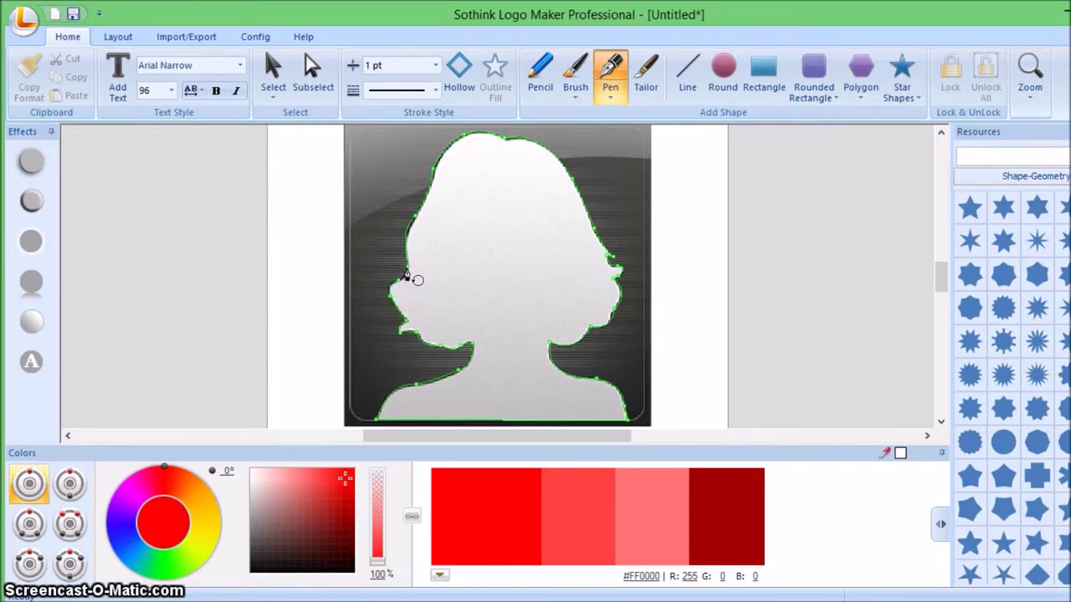
pyautogui.moveTo(408, 268)
pyautogui.mouseDown()
pyautogui.moveTo(399, 262)
pyautogui.moveTo(408, 256)
pyautogui.mouseUp()
# Step: Finish the traced path into a shape and make it hollow to see the photo
pyautogui.rightClick(410, 255)
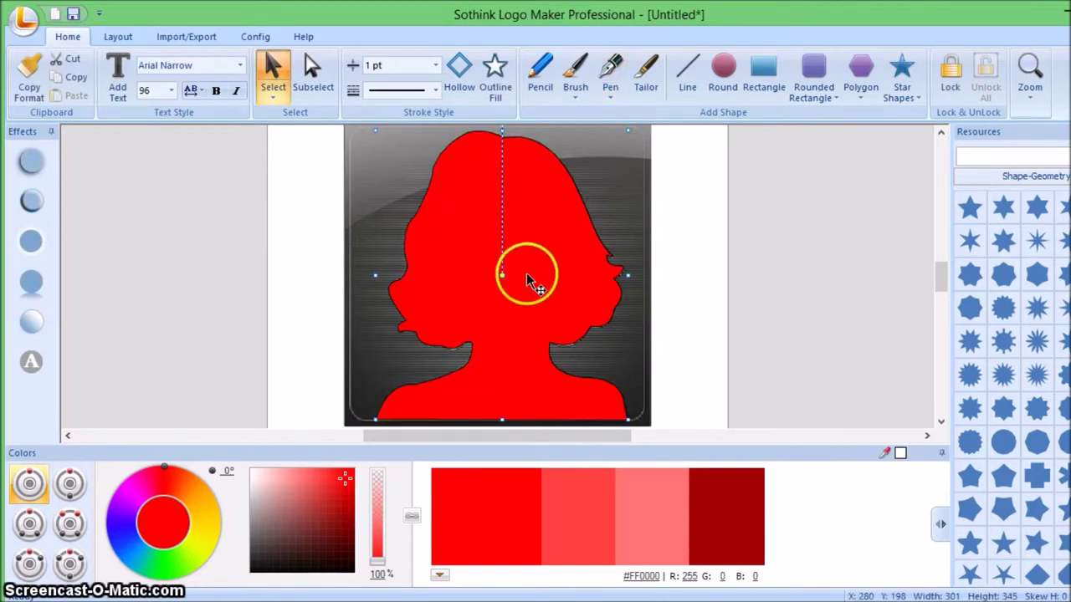
pyautogui.click(460, 79)
pyautogui.click(462, 85)
pyautogui.click(461, 85)
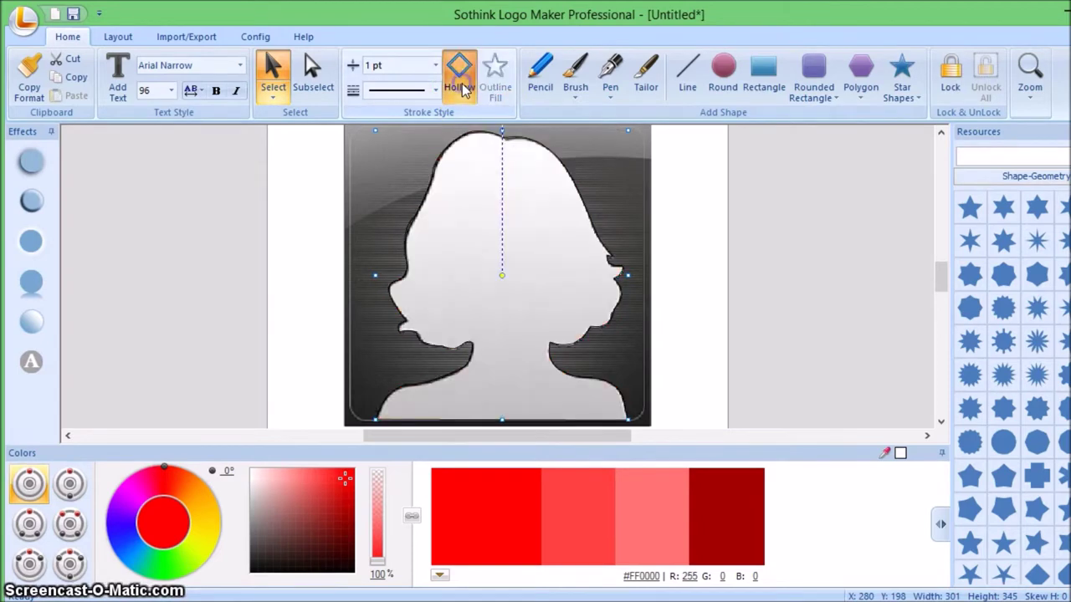
pyautogui.click(291, 192)
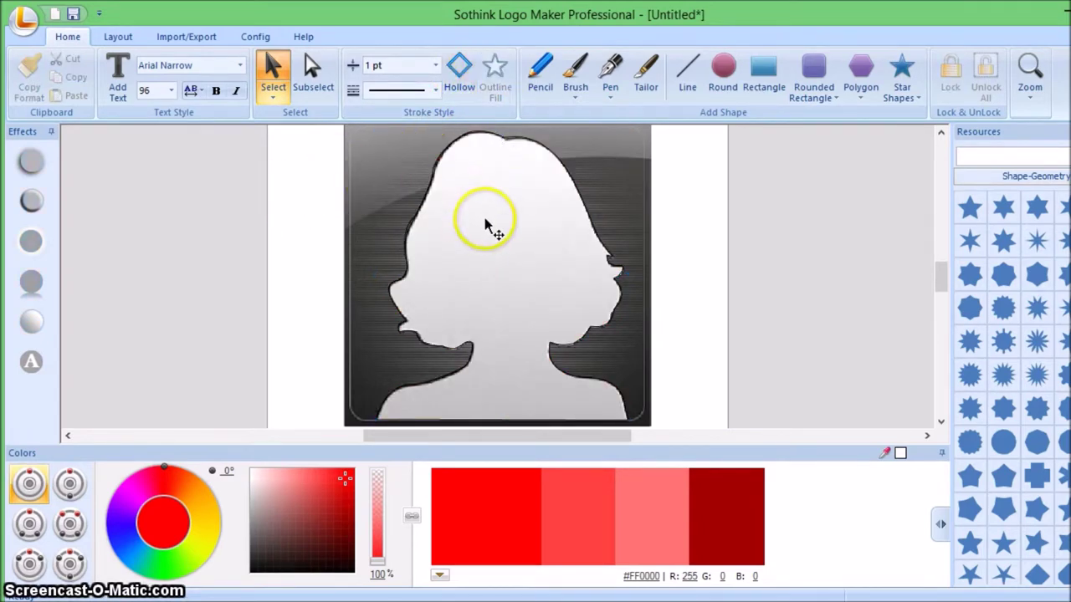
# Step: Delete the reference photo, move the outline back onto the page and fill it solid red
pyautogui.moveTo(632, 230); pyautogui.dragTo(778, 208)
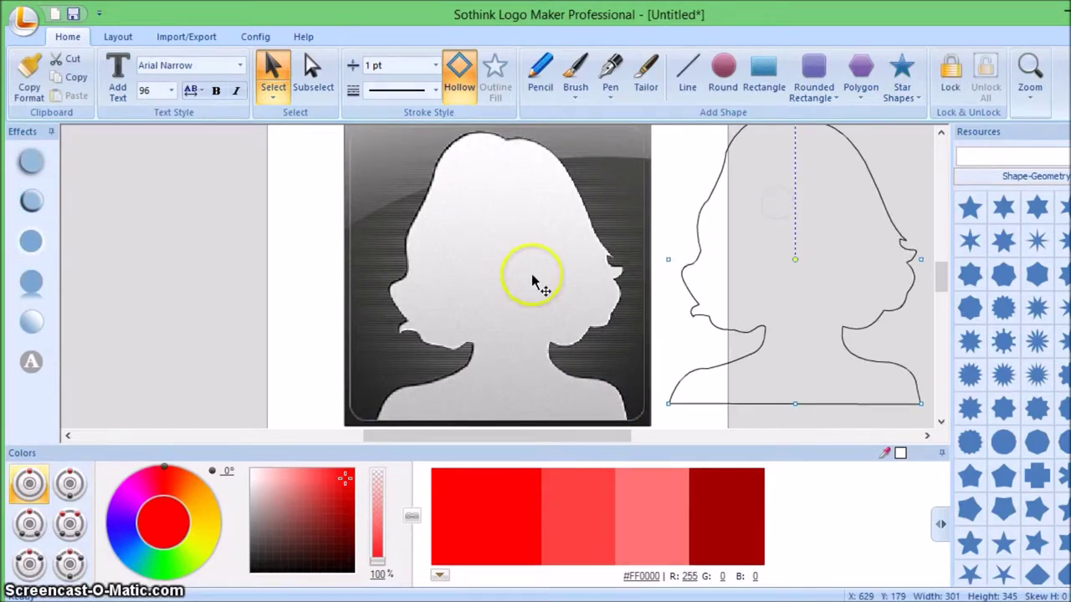
pyautogui.click(503, 279)
pyautogui.rightClick(503, 280)
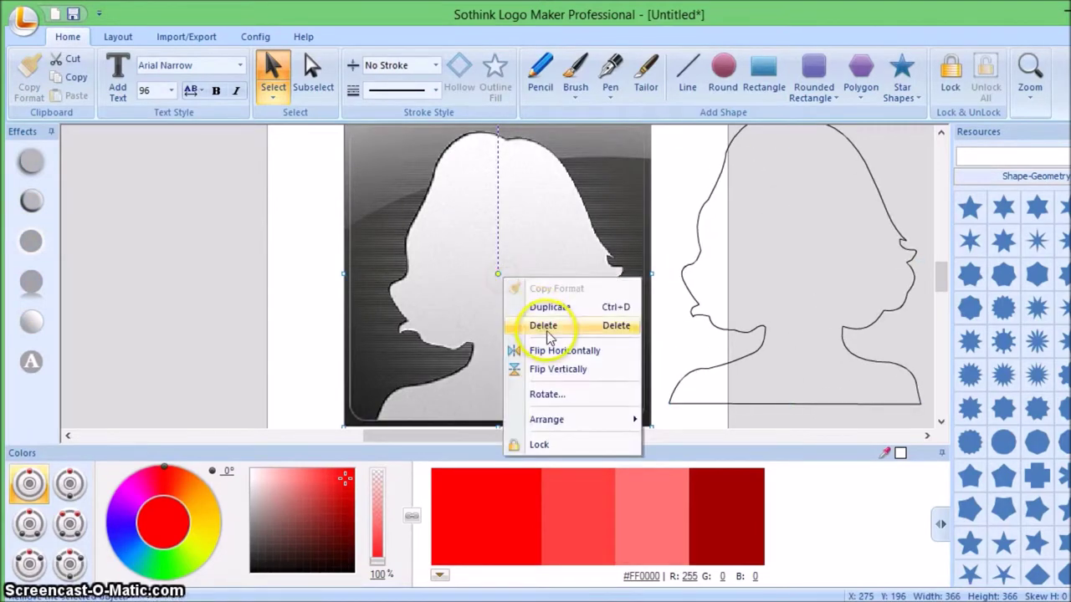
pyautogui.click(544, 326)
pyautogui.moveTo(826, 290); pyautogui.dragTo(537, 295)
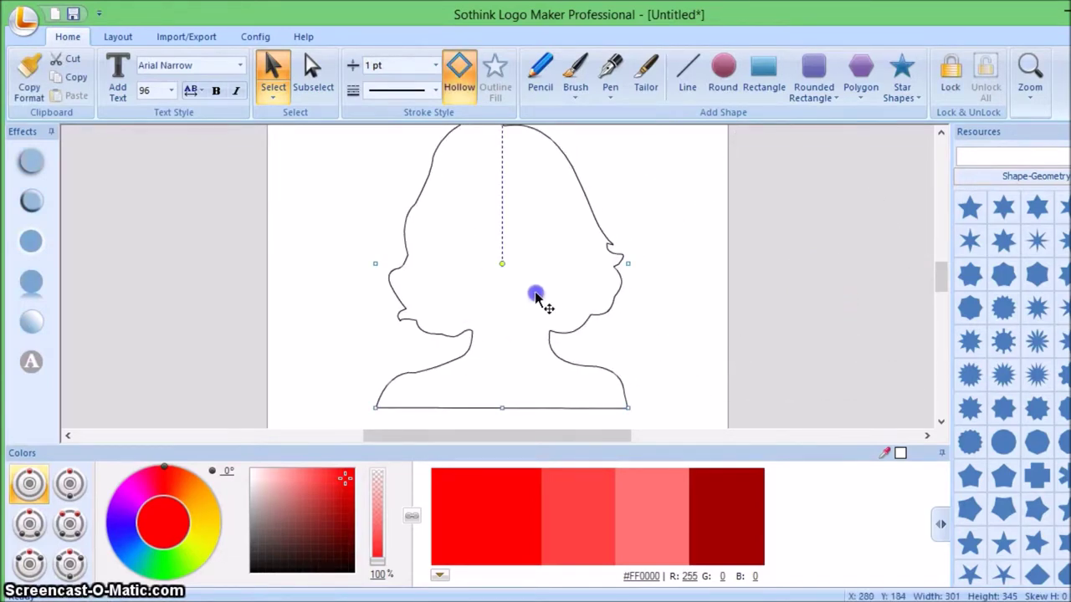
pyautogui.click(458, 74)
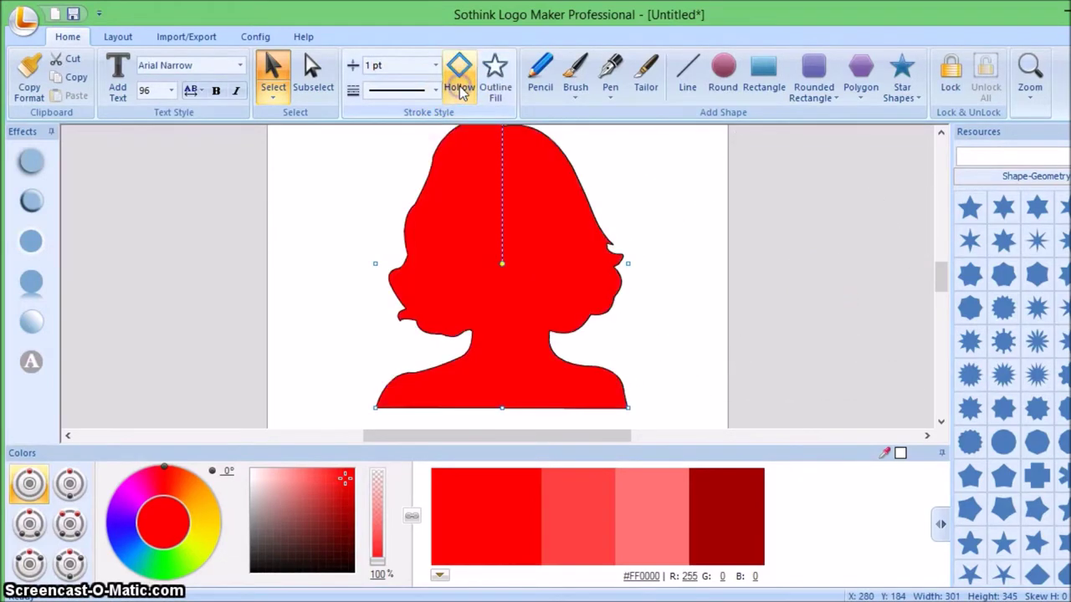
# Step: Fill the silhouette blue #1921B1, set No Stroke, and apply a vertical linear gradient
pyautogui.moveTo(164, 467); pyautogui.dragTo(108, 540)
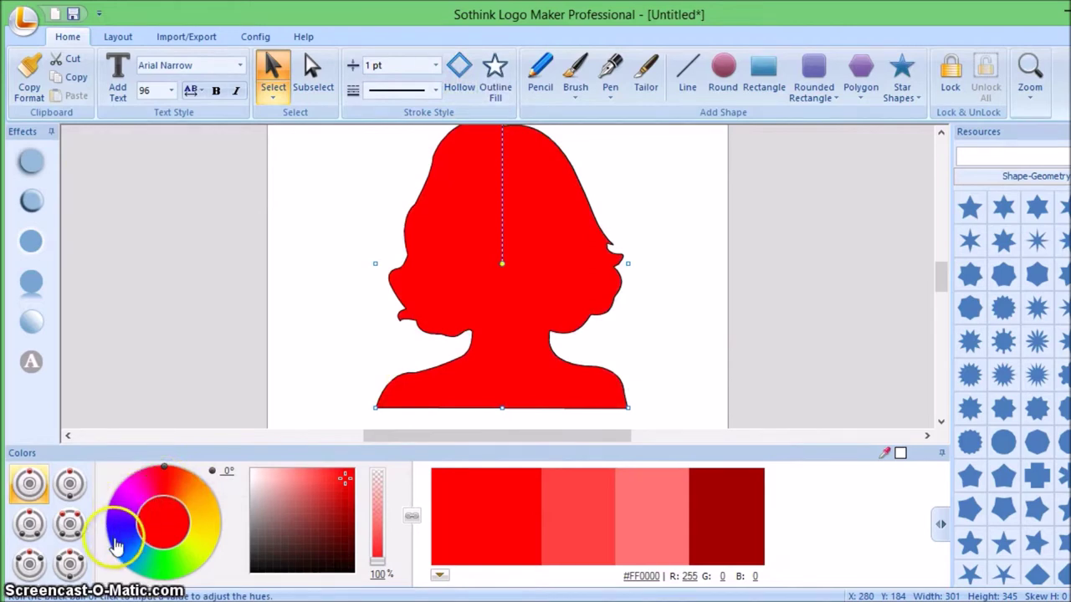
pyautogui.click(486, 510)
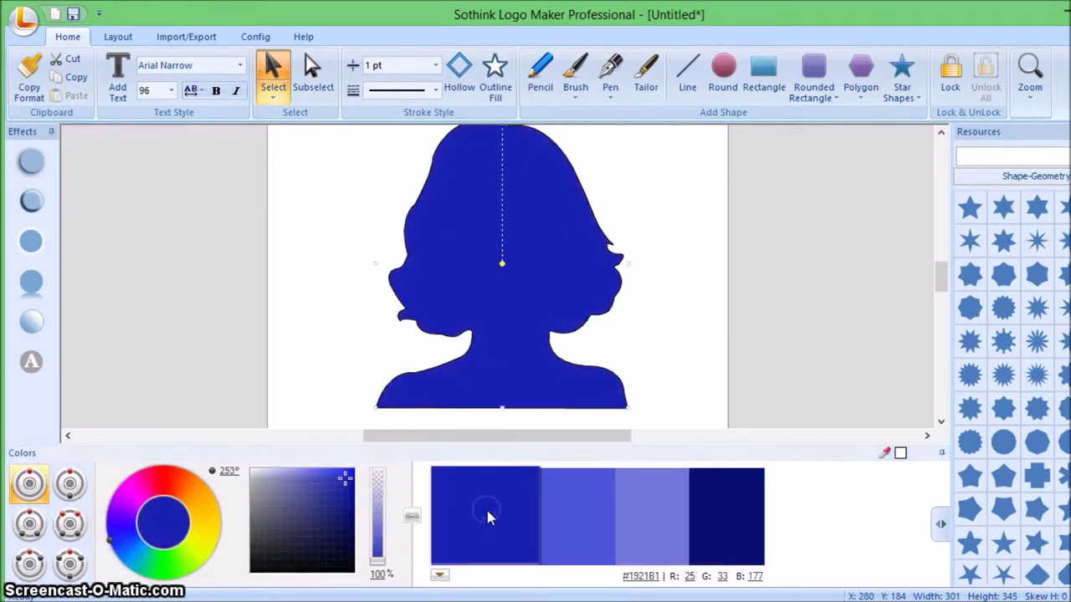
pyautogui.click(439, 71)
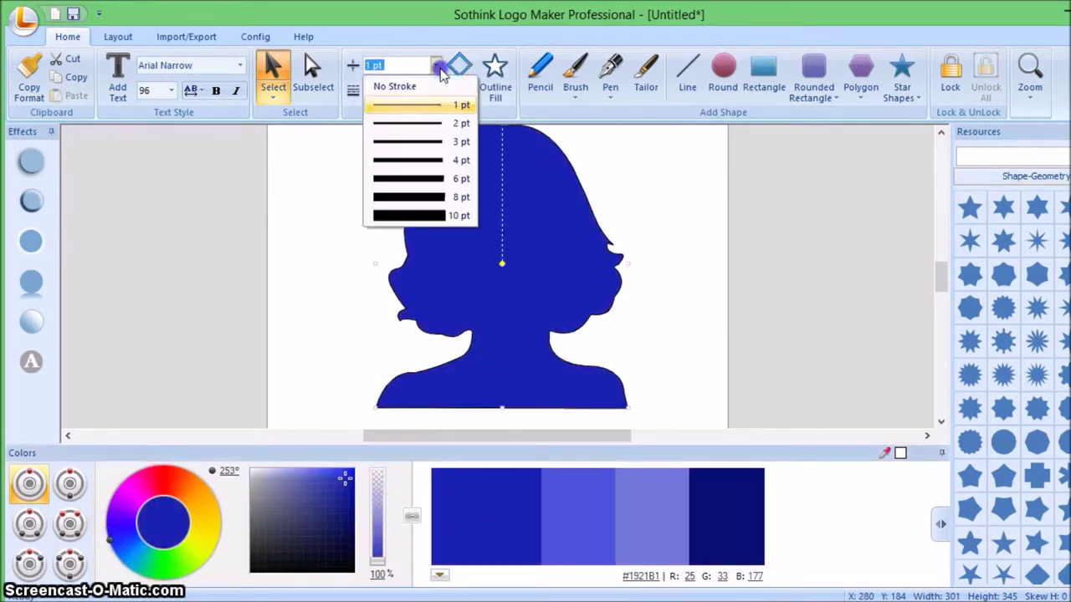
pyautogui.click(427, 88)
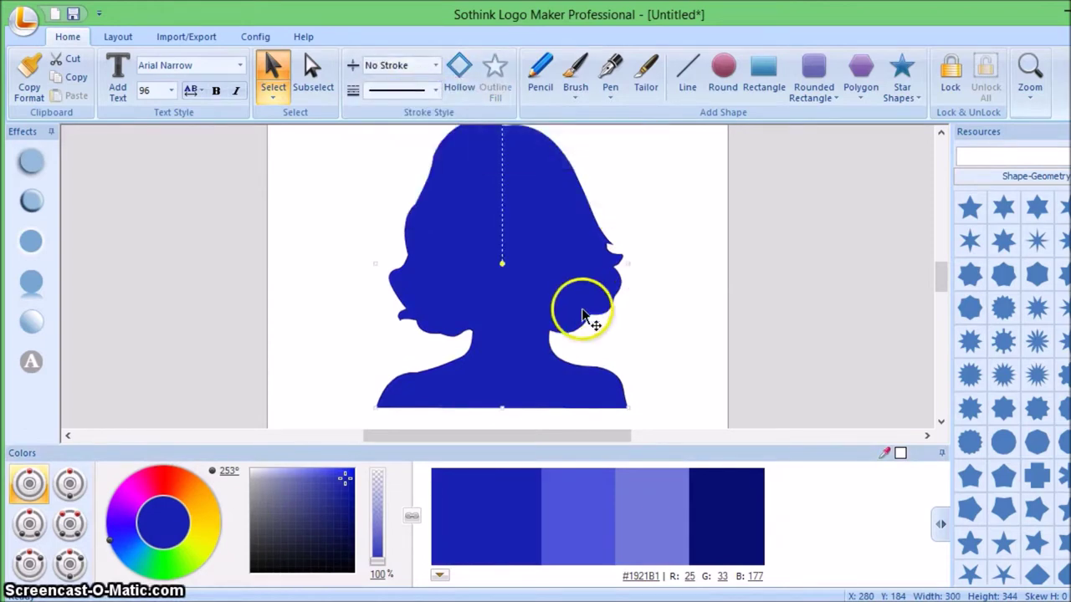
pyautogui.click(35, 323)
pyautogui.click(109, 357)
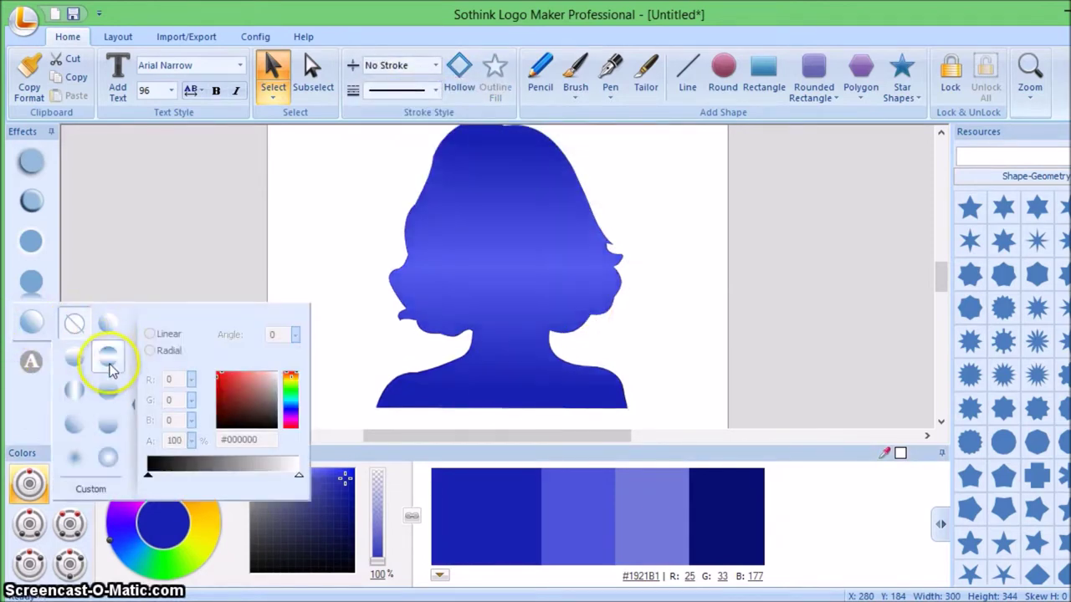
# Step: Try horizontal, radial, top-light and diagonal gradient presets, then clear the gradient
pyautogui.click(74, 387)
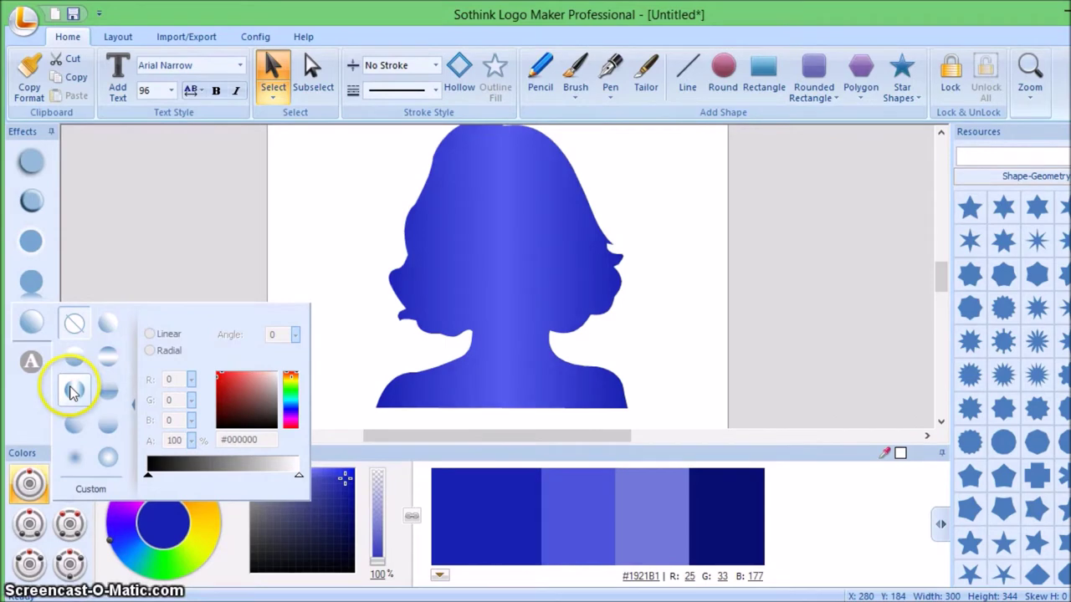
pyautogui.click(109, 462)
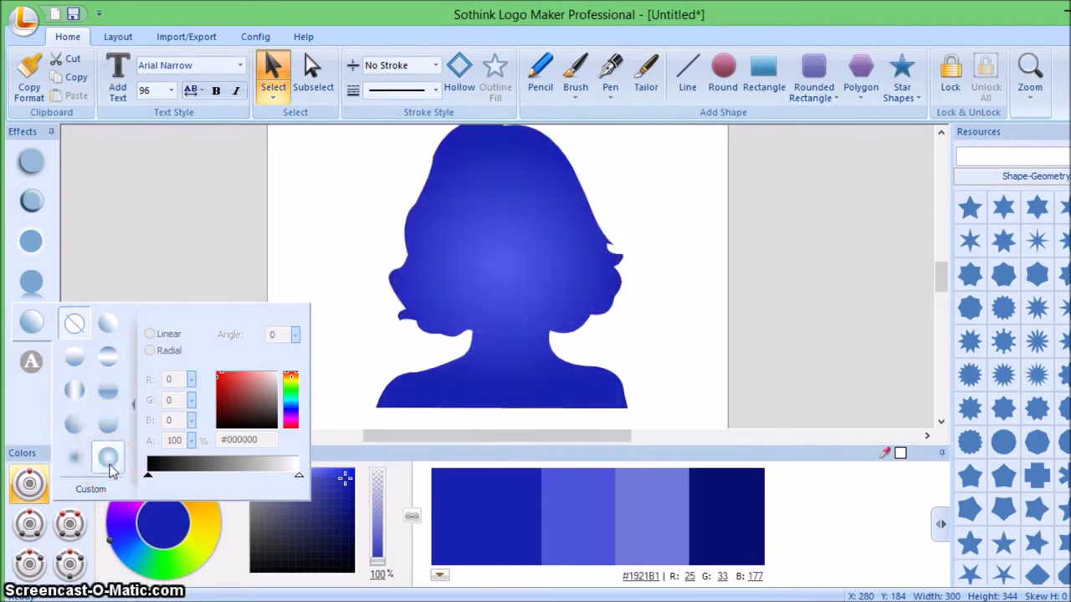
pyautogui.click(107, 356)
pyautogui.click(109, 324)
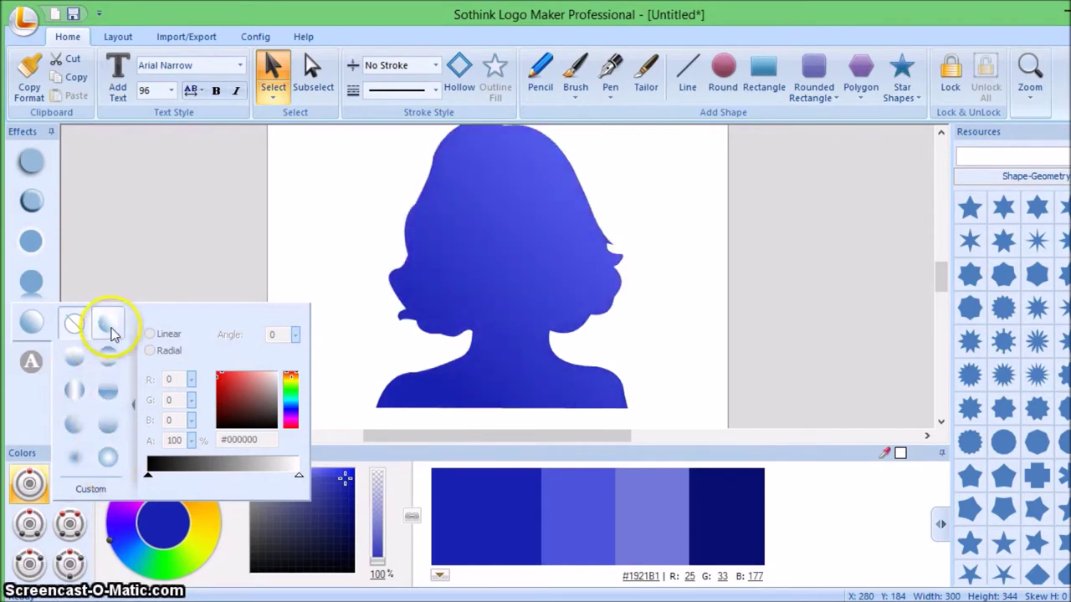
pyautogui.click(77, 426)
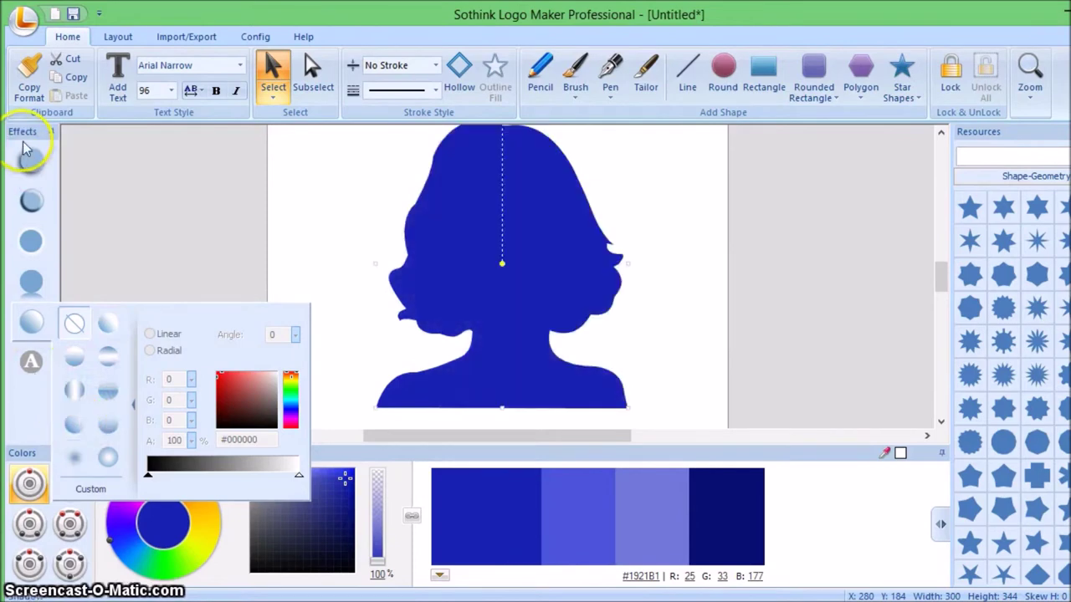
pyautogui.click(31, 162)
# Step: Try various drop shadow, knockout and outline shadow styles on the silhouette
pyautogui.click(109, 163)
pyautogui.click(108, 196)
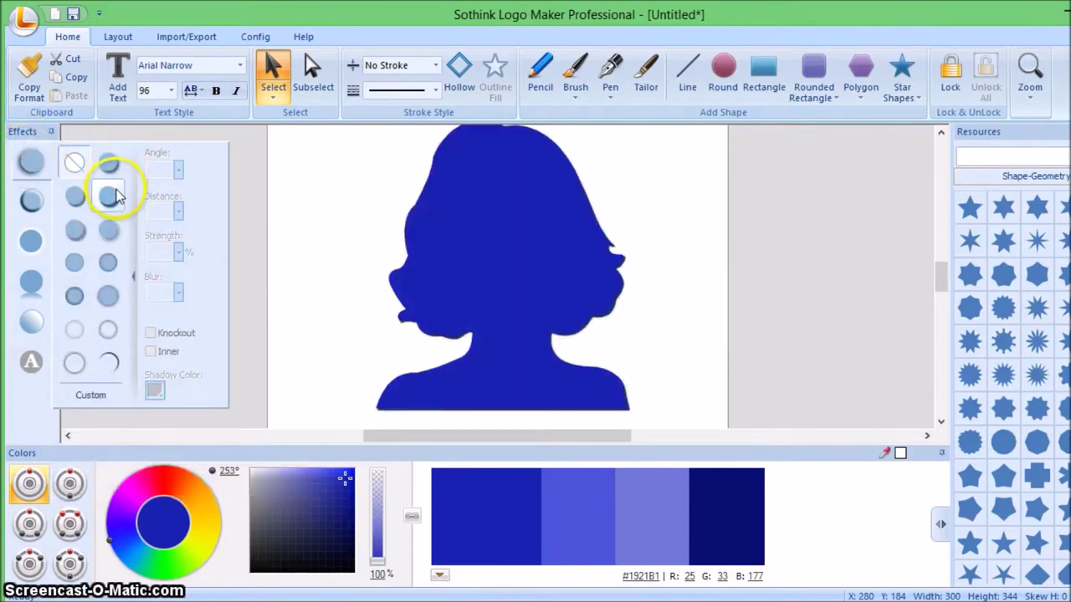
pyautogui.click(75, 197)
pyautogui.click(76, 229)
pyautogui.click(108, 230)
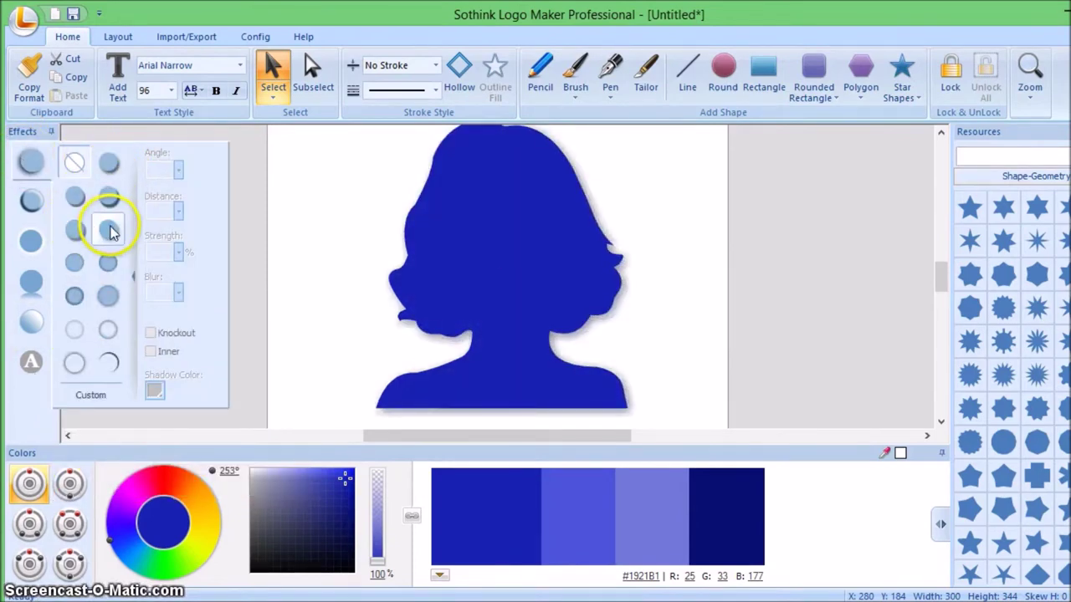
pyautogui.click(75, 229)
pyautogui.click(75, 262)
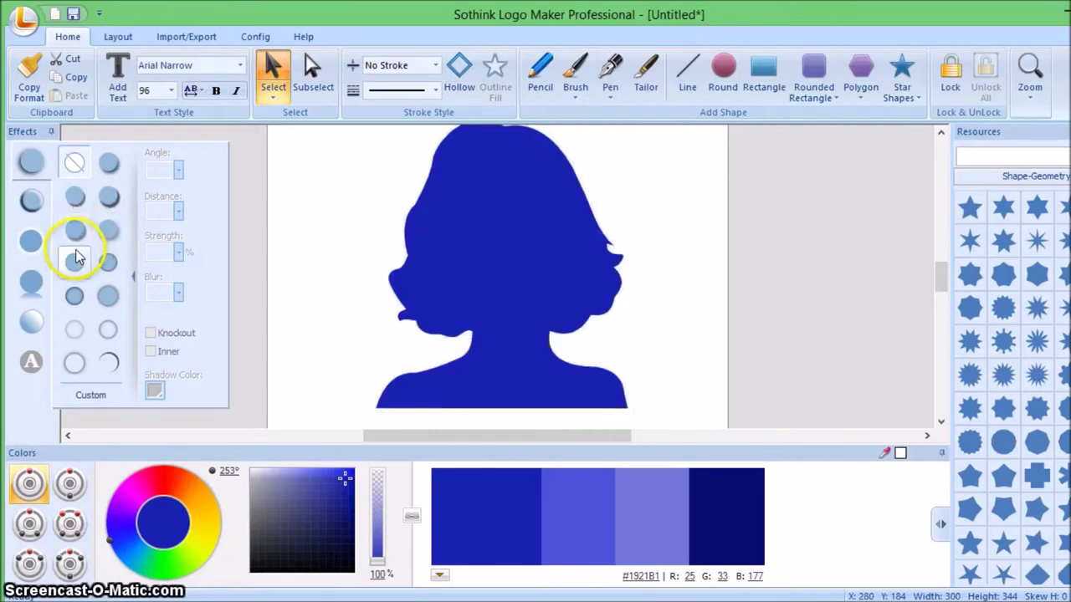
pyautogui.click(74, 295)
pyautogui.click(108, 330)
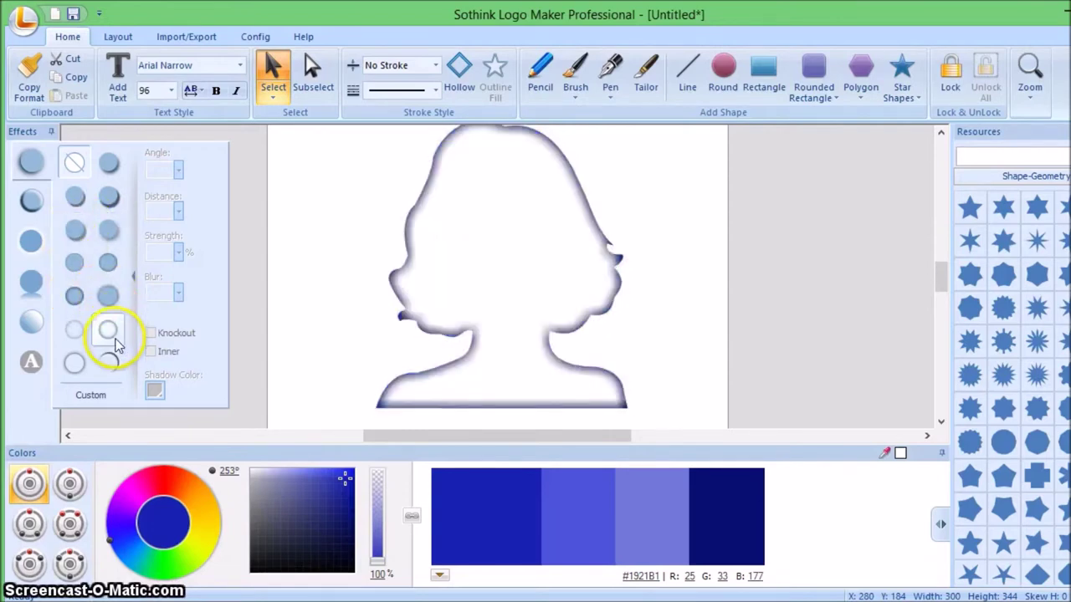
pyautogui.click(109, 361)
pyautogui.click(75, 364)
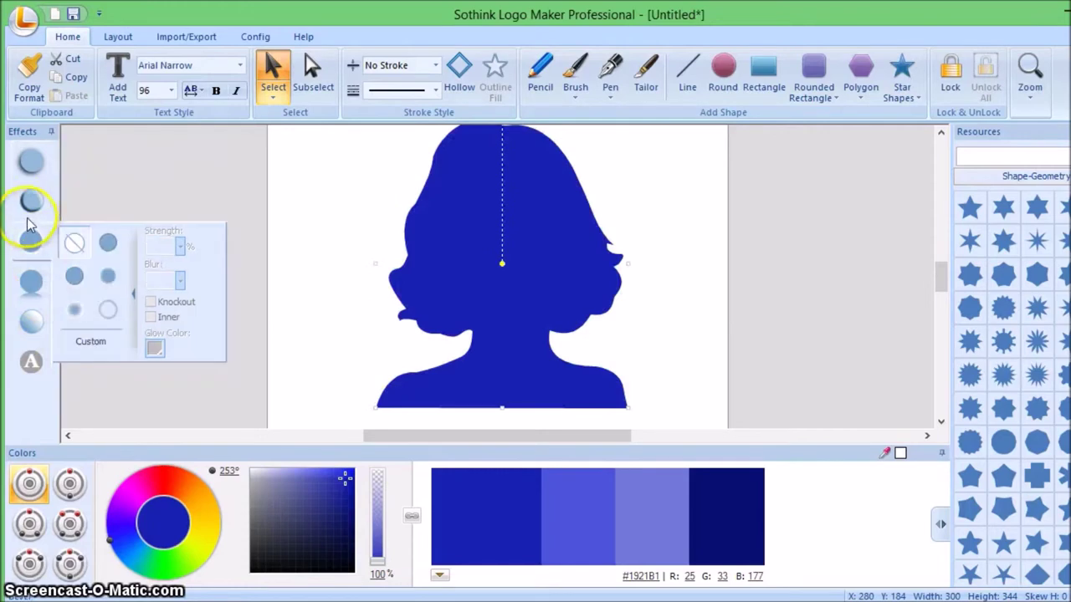
# Step: Try bevel and soft highlight styles, then settle on the radial gradient preset
pyautogui.click(106, 233)
pyautogui.click(74, 237)
pyautogui.click(75, 269)
pyautogui.click(108, 270)
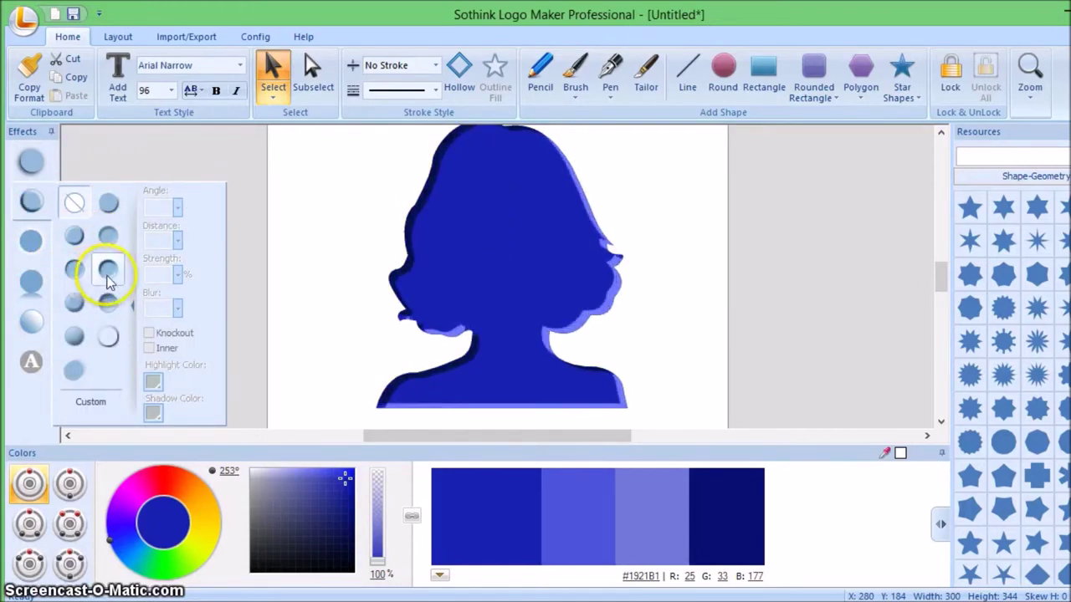
pyautogui.click(107, 304)
pyautogui.click(74, 306)
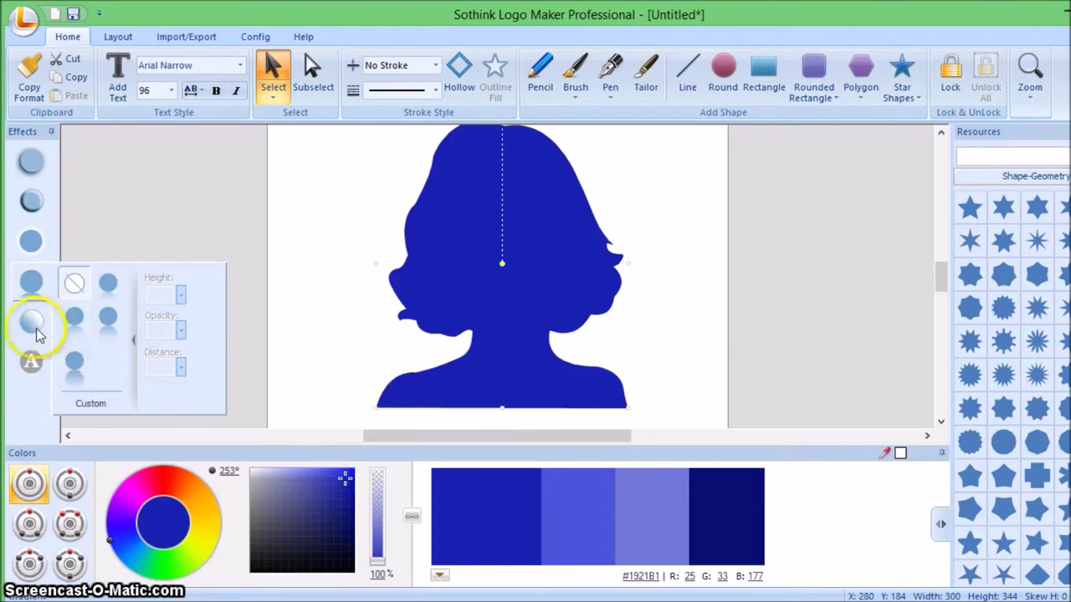
pyautogui.moveTo(31, 322)
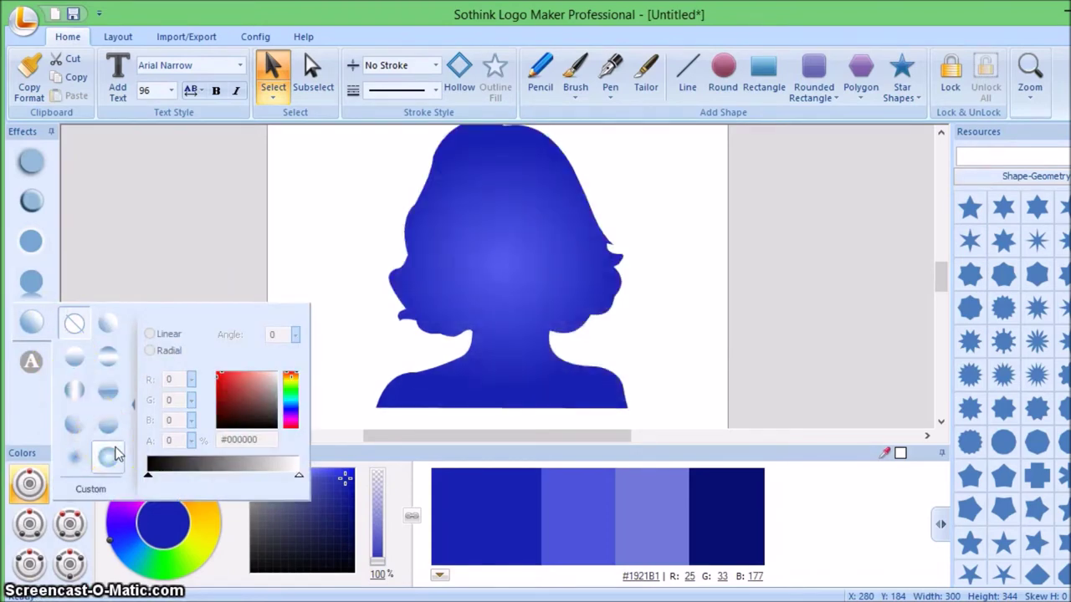
pyautogui.click(116, 453)
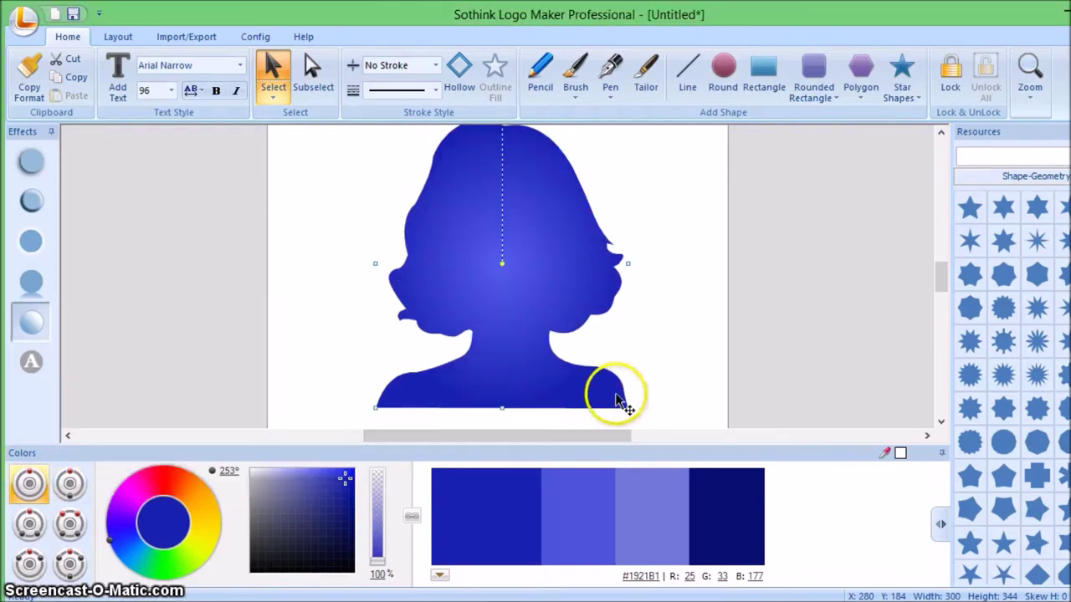
# Step: Scale the silhouette down to about 164 × 189 toward the upper-left, then deselect it
pyautogui.moveTo(628, 408)
pyautogui.mouseDown()
pyautogui.moveTo(512, 285)
pyautogui.moveTo(827, 521)
pyautogui.moveTo(824, 448)
pyautogui.moveTo(650, 265)
pyautogui.moveTo(597, 179)
pyautogui.moveTo(572, 303)
pyautogui.moveTo(426, 238)
pyautogui.mouseUp()
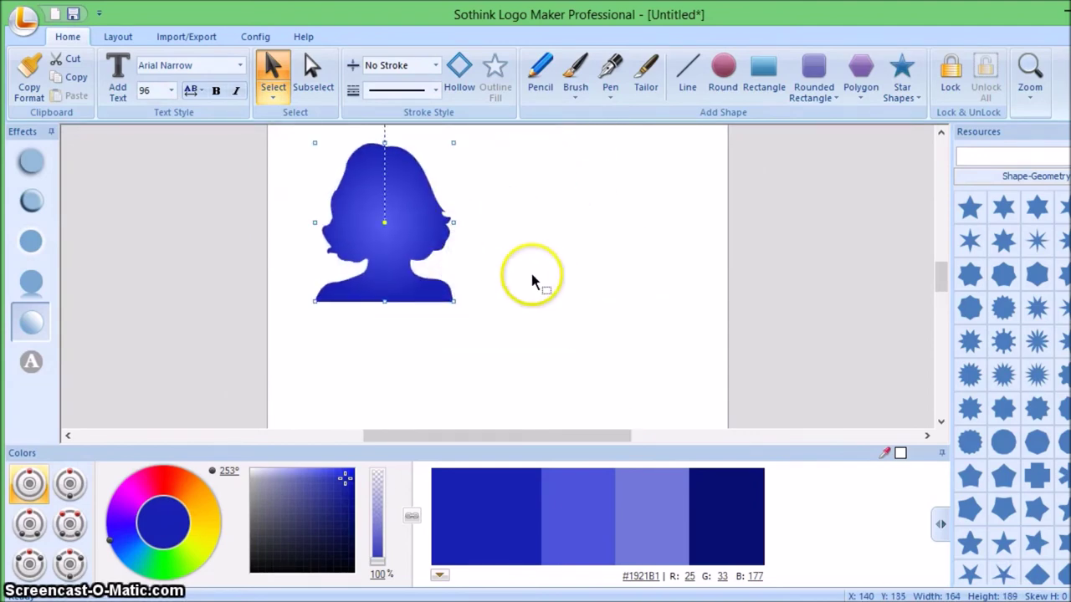
pyautogui.click(538, 295)
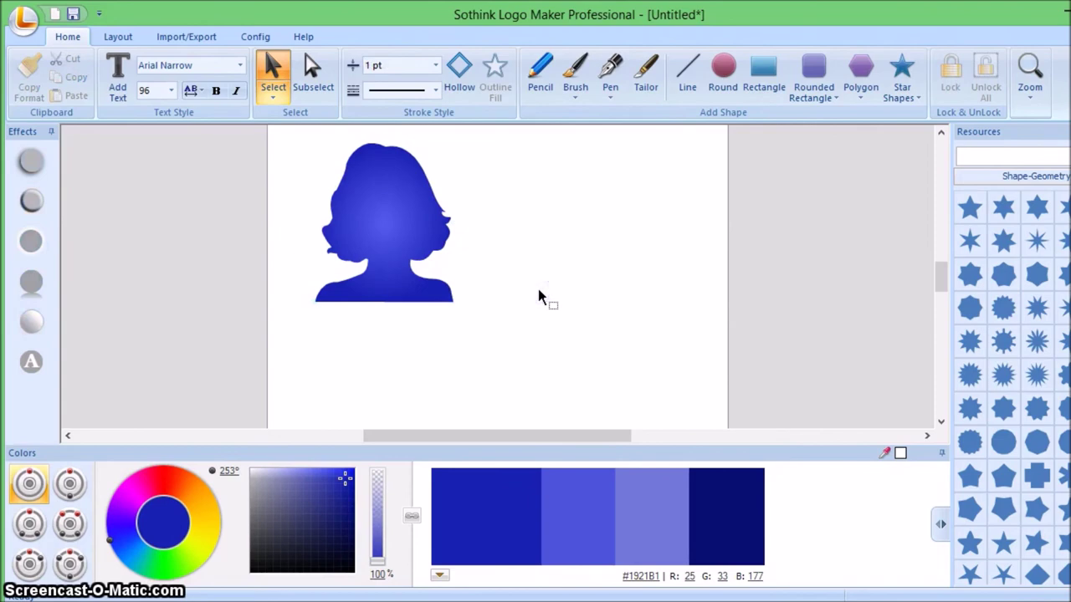